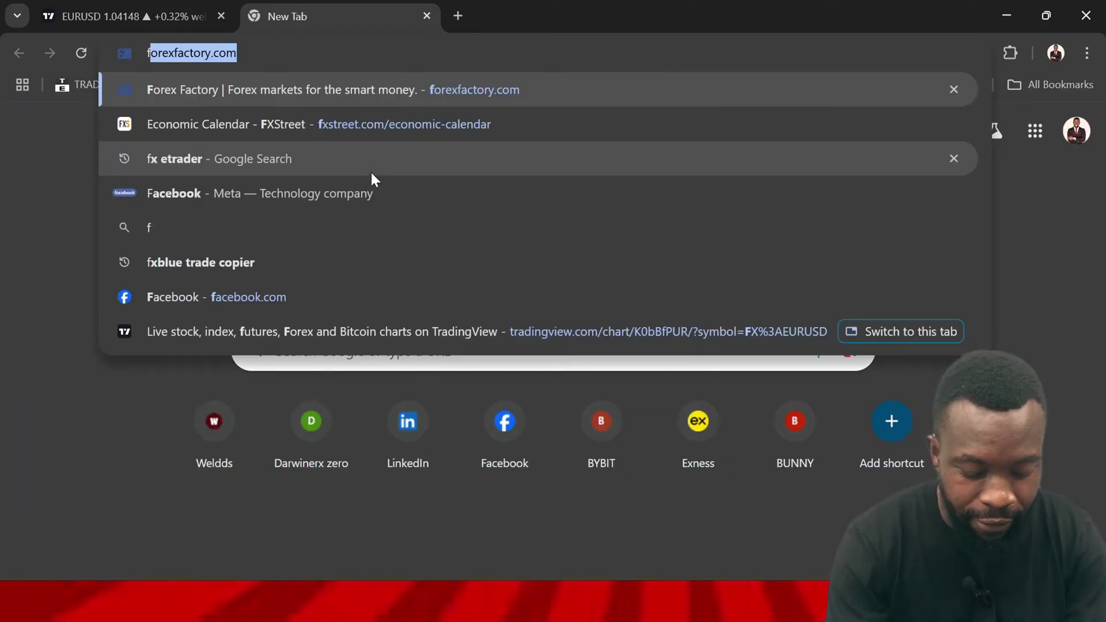
- Search for FX eTrader, open its website fx-etrader.com and look over the homepage
{"action": "type", "text": "xe"}
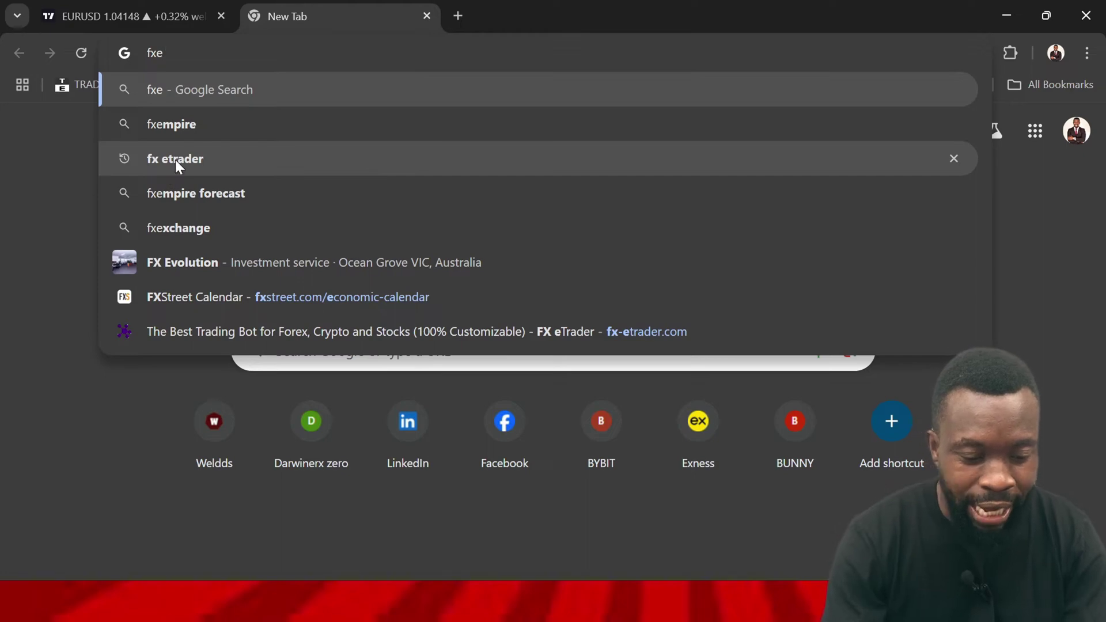
{"action": "left_click", "coordinate": [172, 160]}
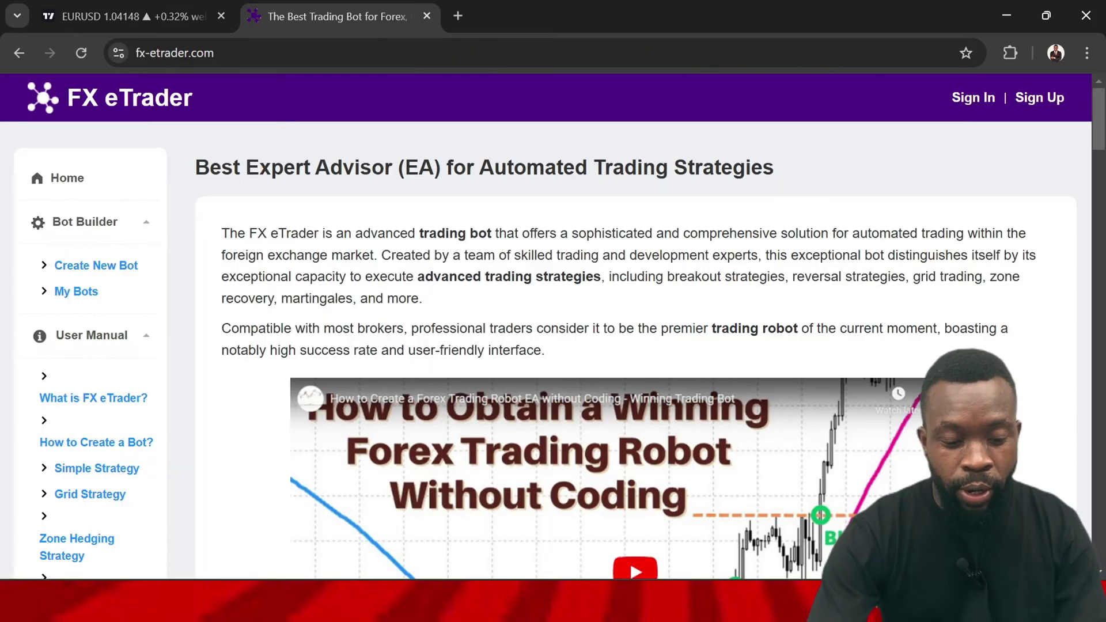
{"action": "scroll", "coordinate": [403, 254], "scroll_direction": "down", "scroll_amount": 5}
{"action": "scroll", "coordinate": [403, 253], "scroll_direction": "up", "scroll_amount": 5}
{"action": "scroll", "coordinate": [404, 254], "scroll_direction": "down", "scroll_amount": 5}
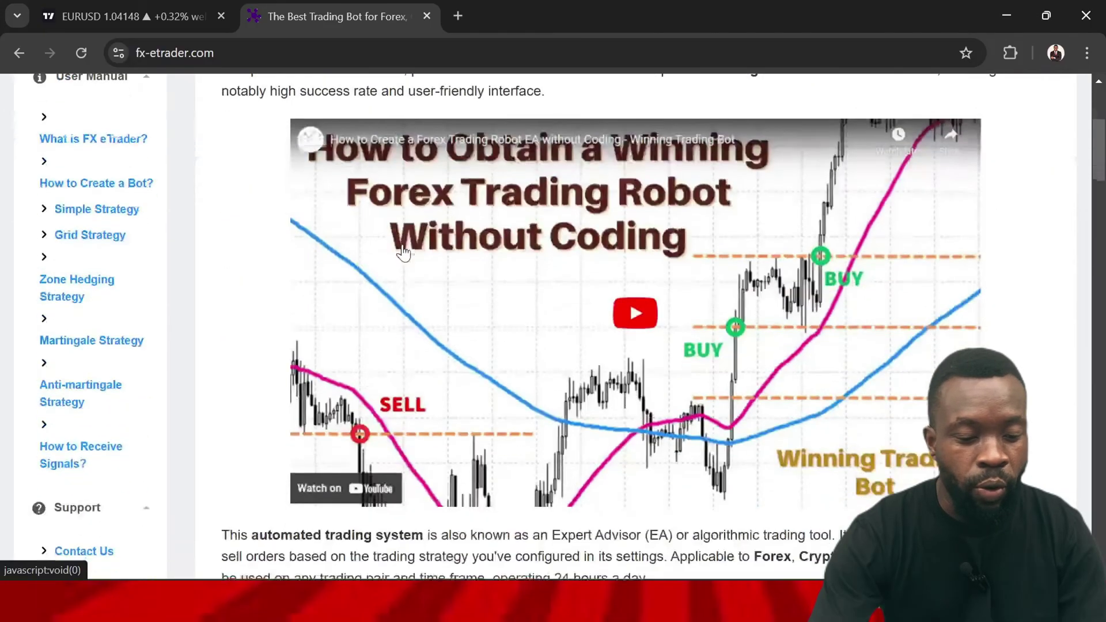
{"action": "scroll", "coordinate": [404, 253], "scroll_direction": "up", "scroll_amount": 5}
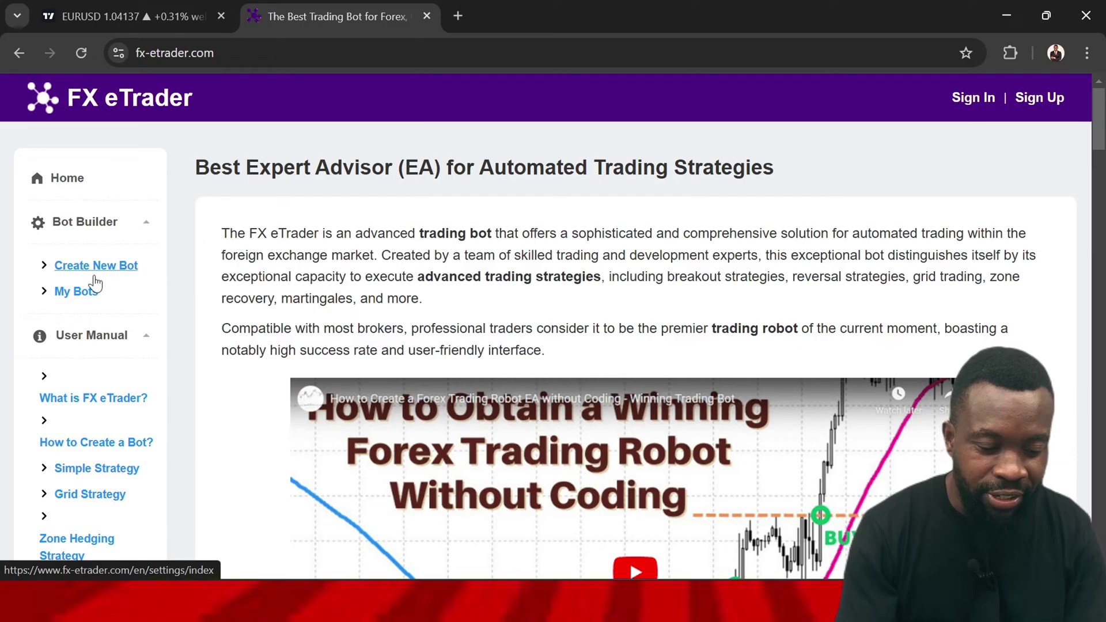
- Start creating a new trading bot and choose MetaTrader 5 as its platform
{"action": "left_click", "coordinate": [110, 270]}
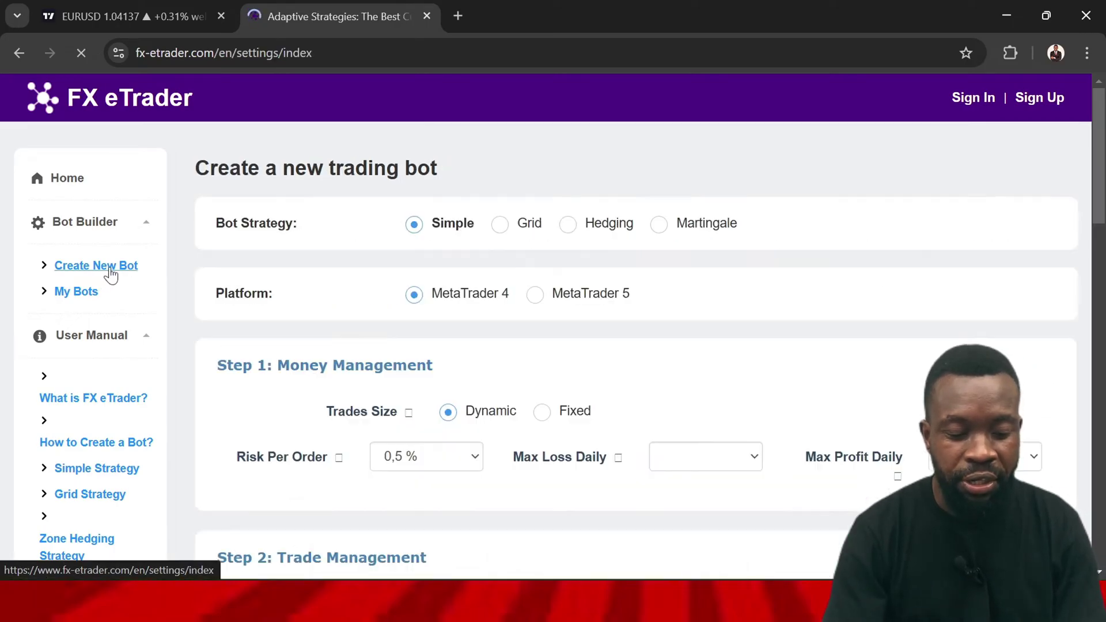
{"action": "left_click_drag", "start_coordinate": [1096, 189], "coordinate": [1096, 190]}
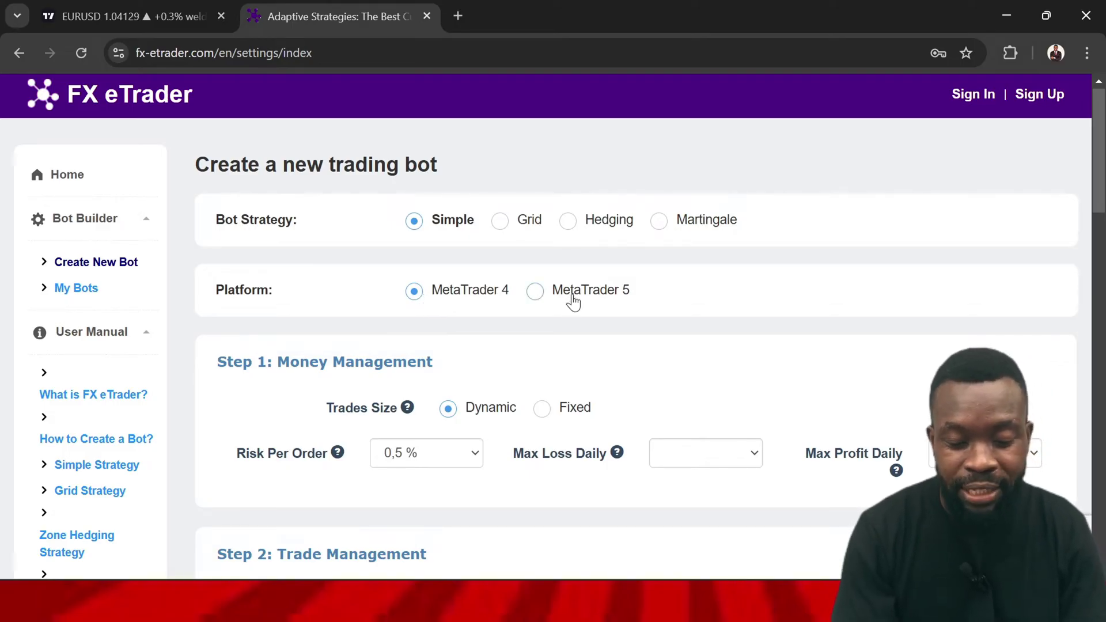
{"action": "left_click", "coordinate": [539, 300]}
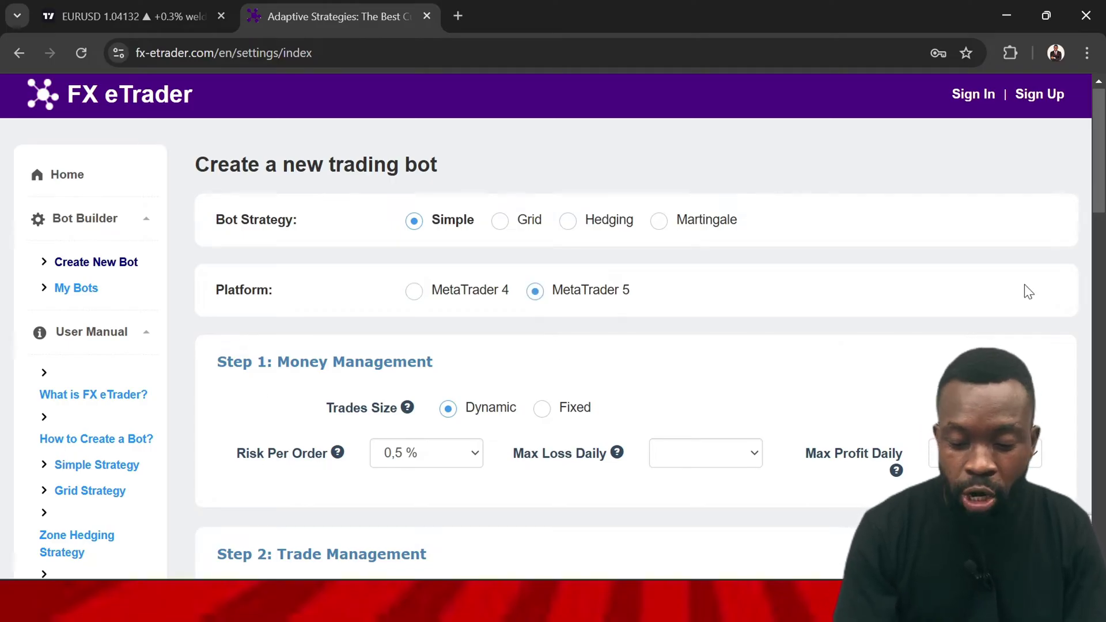
- Set the risk per order to 0,5 % in the Money Management section
{"action": "left_click_drag", "start_coordinate": [1101, 191], "coordinate": [1101, 233]}
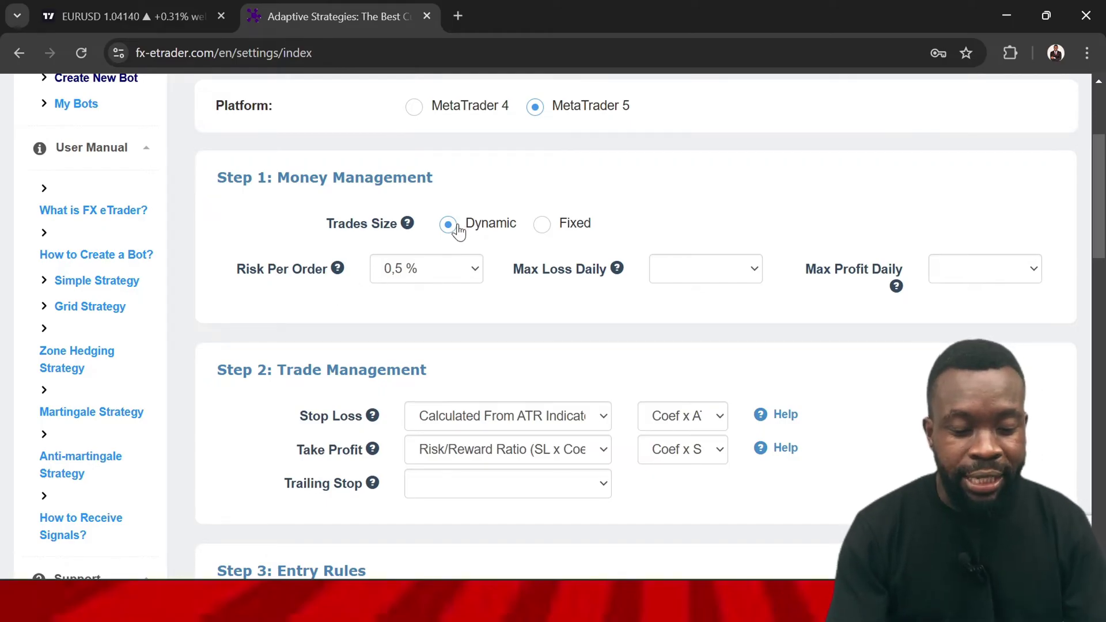
{"action": "left_click", "coordinate": [474, 274]}
{"action": "left_click", "coordinate": [475, 275]}
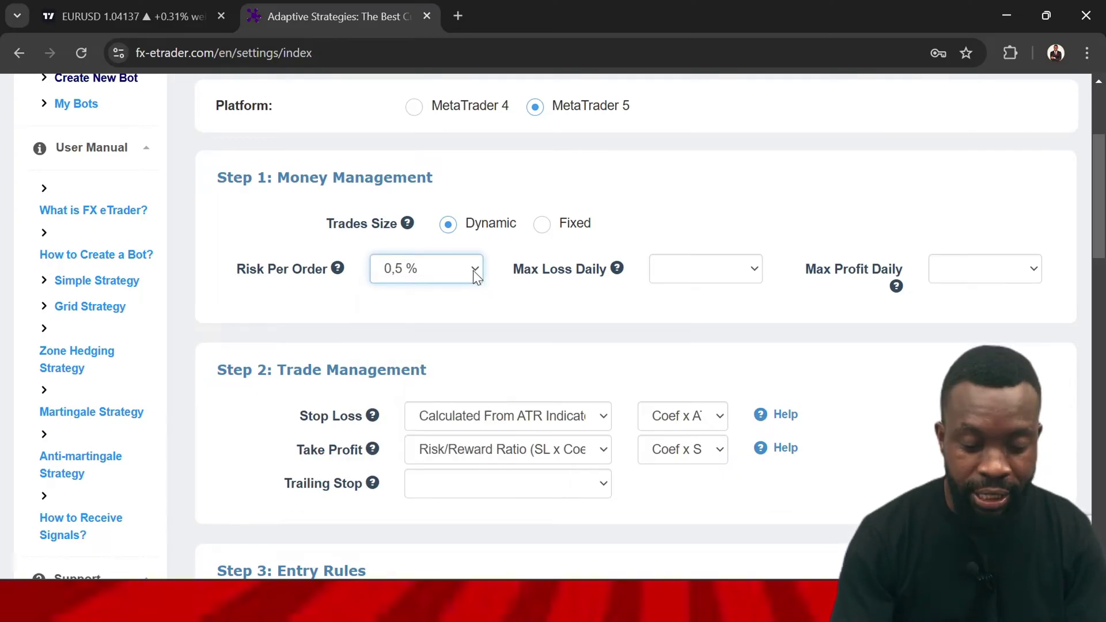
{"action": "left_click", "coordinate": [474, 273]}
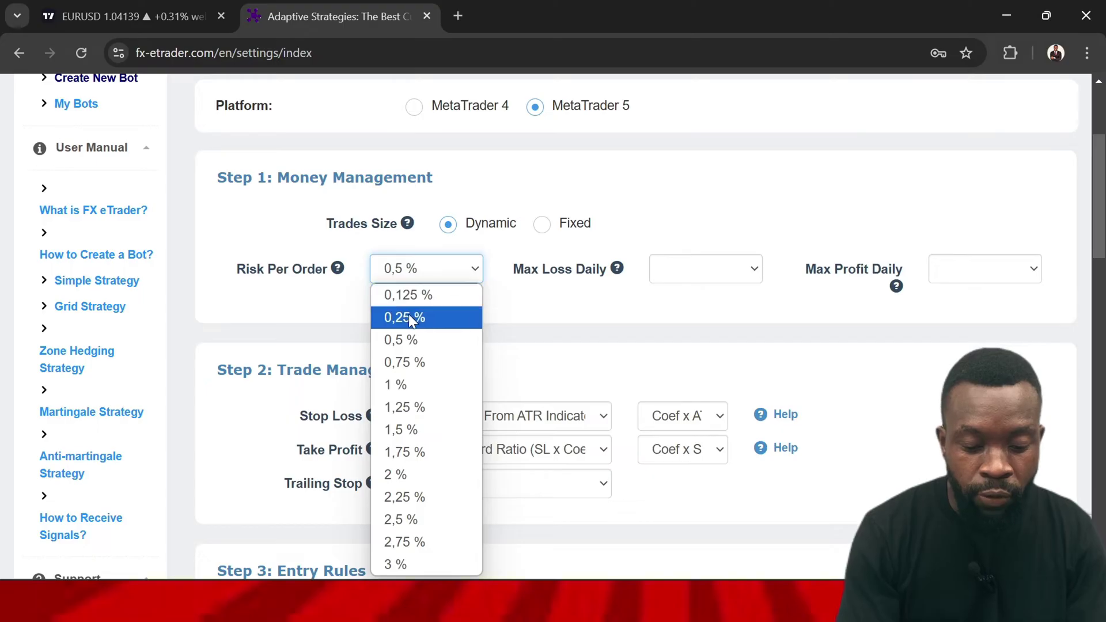
{"action": "left_click", "coordinate": [397, 344]}
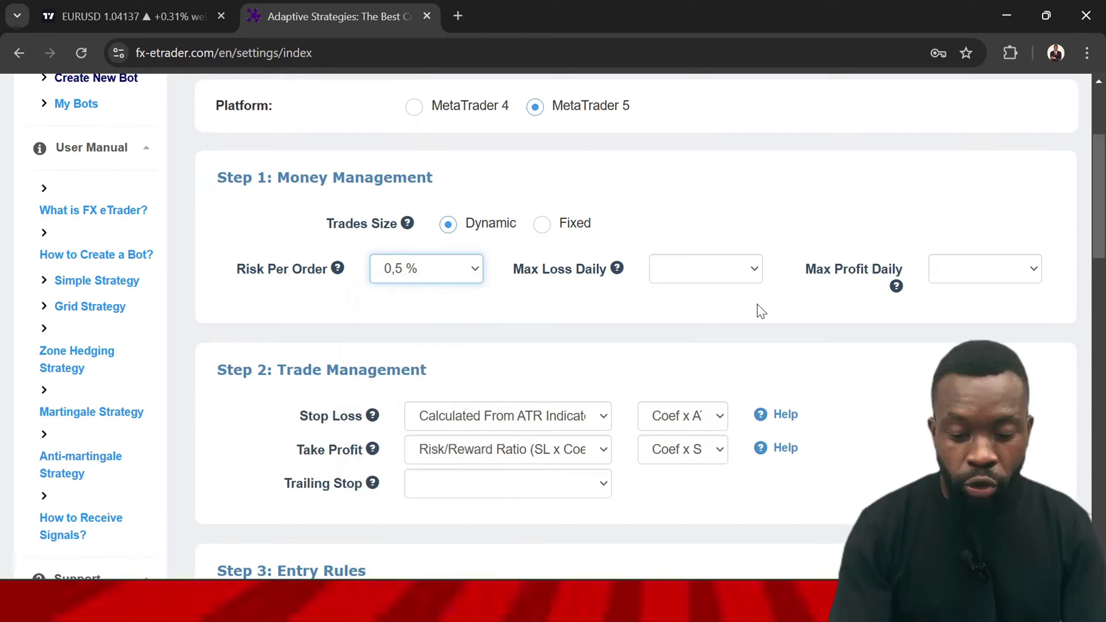
- Limit the bot's maximum daily loss to 1,5 % and its maximum daily profit to 2 %
{"action": "left_click", "coordinate": [752, 275]}
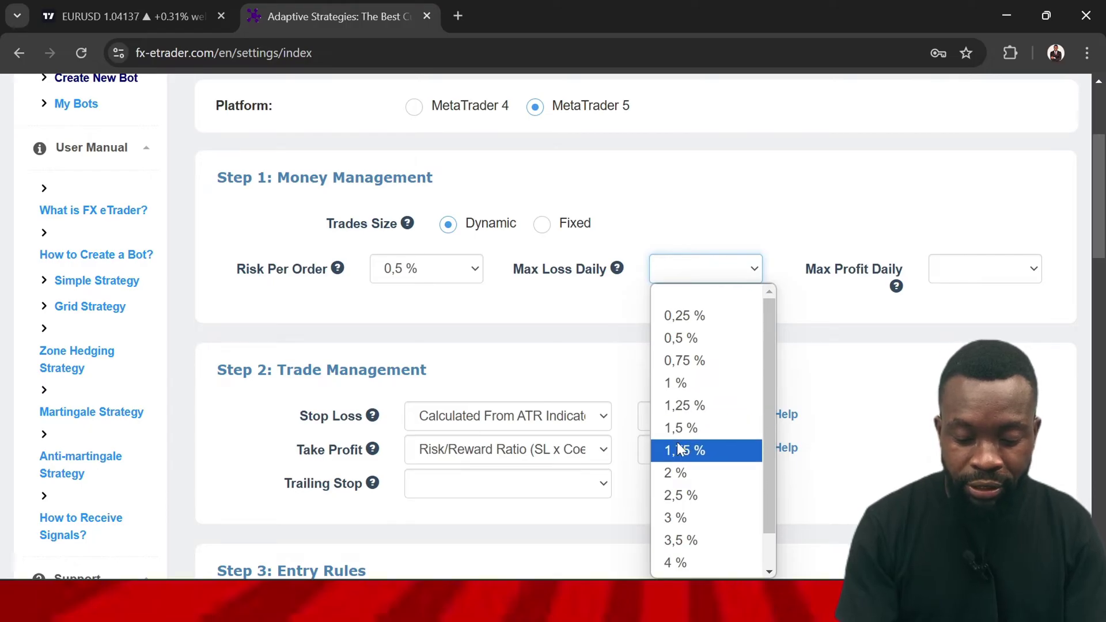
{"action": "left_click", "coordinate": [677, 474]}
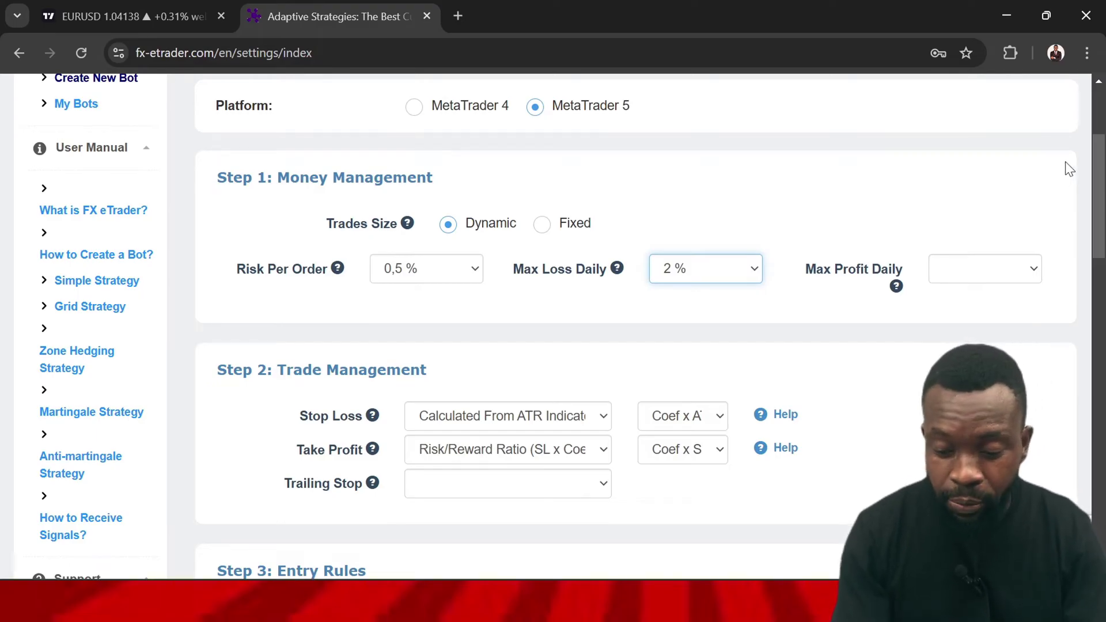
{"action": "left_click", "coordinate": [1035, 272]}
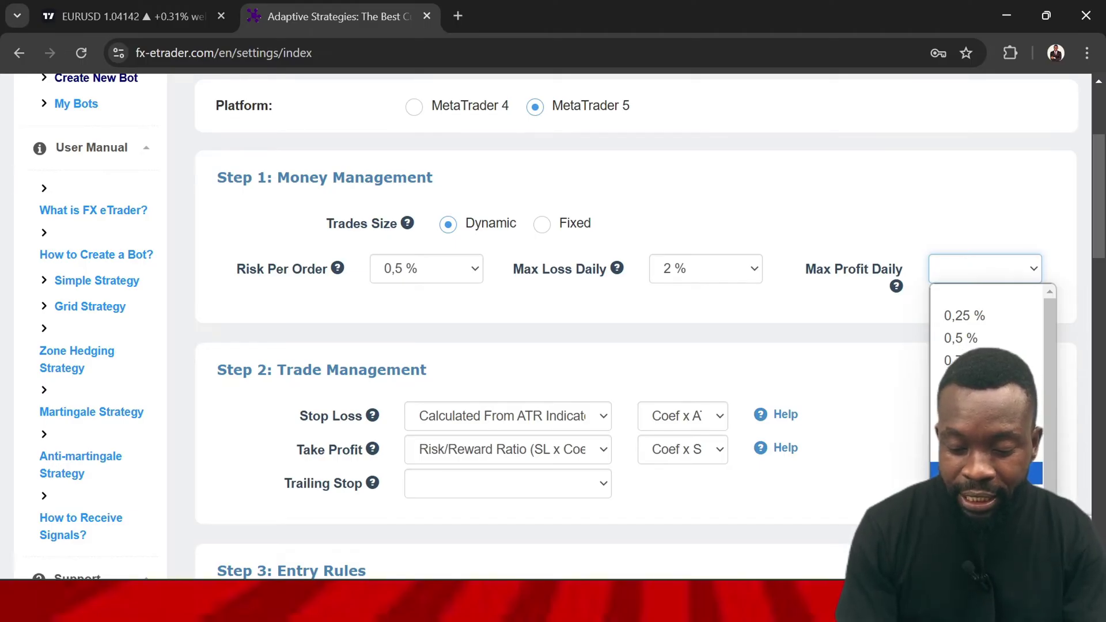
{"action": "left_click", "coordinate": [980, 473]}
{"action": "left_click", "coordinate": [756, 276]}
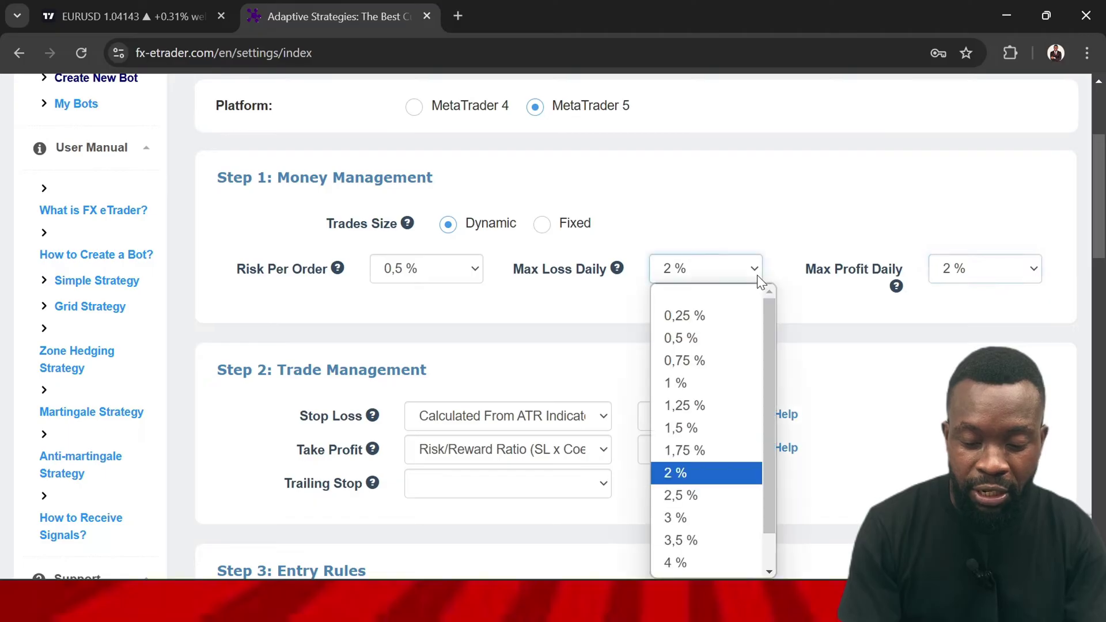
{"action": "left_click", "coordinate": [704, 429]}
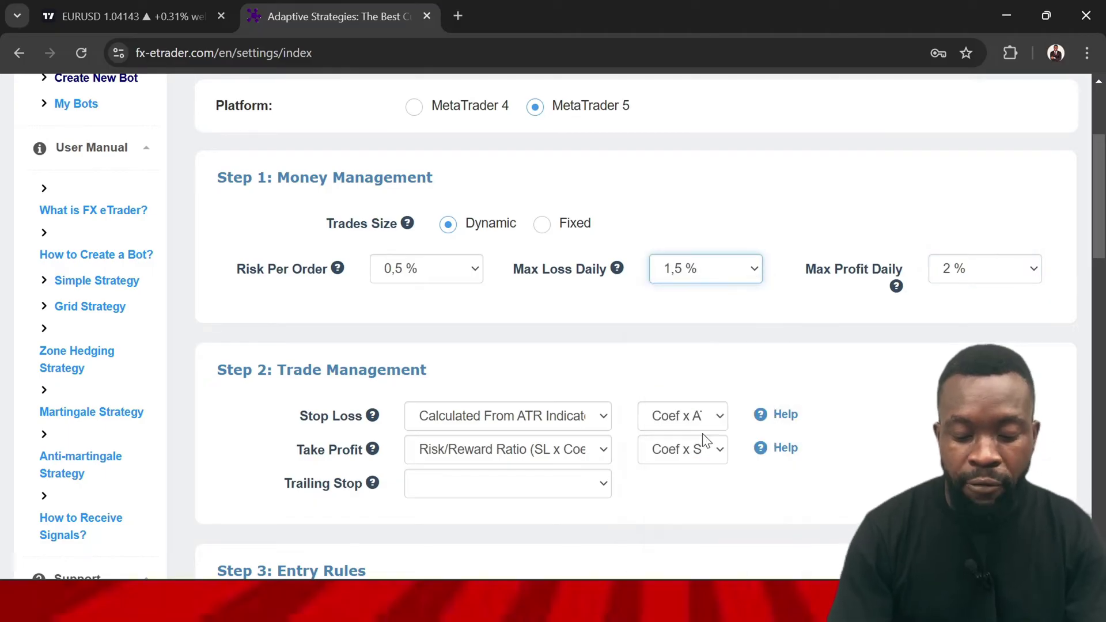
- Base the stop loss on the ATR indicator with a distance of 1,5 x ATR
{"action": "left_click_drag", "start_coordinate": [1101, 248], "coordinate": [1101, 294]}
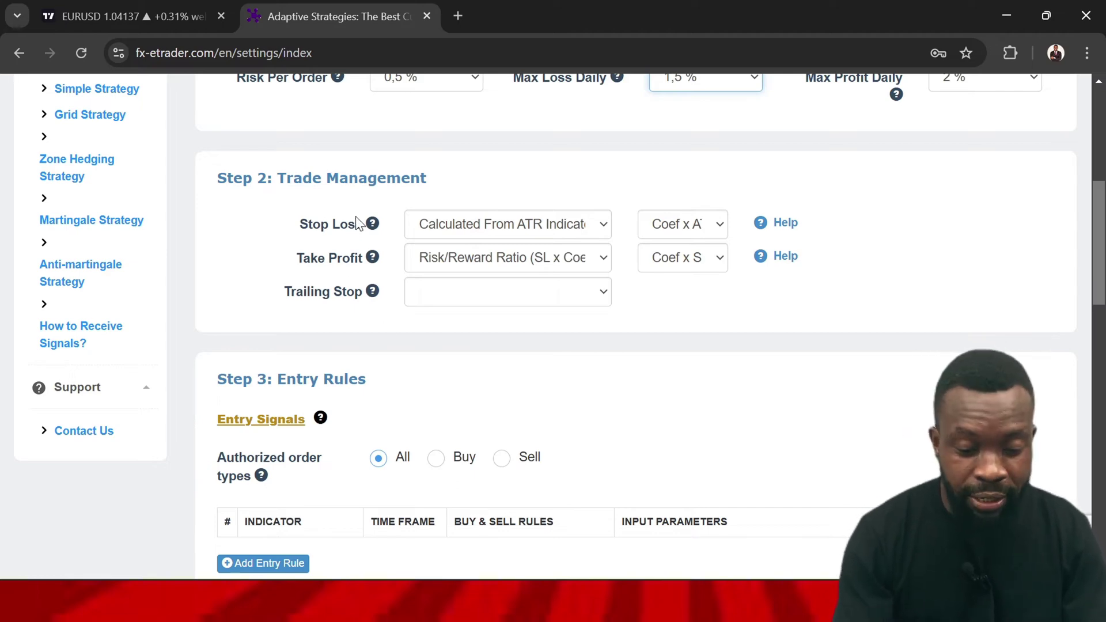
{"action": "left_click", "coordinate": [461, 224]}
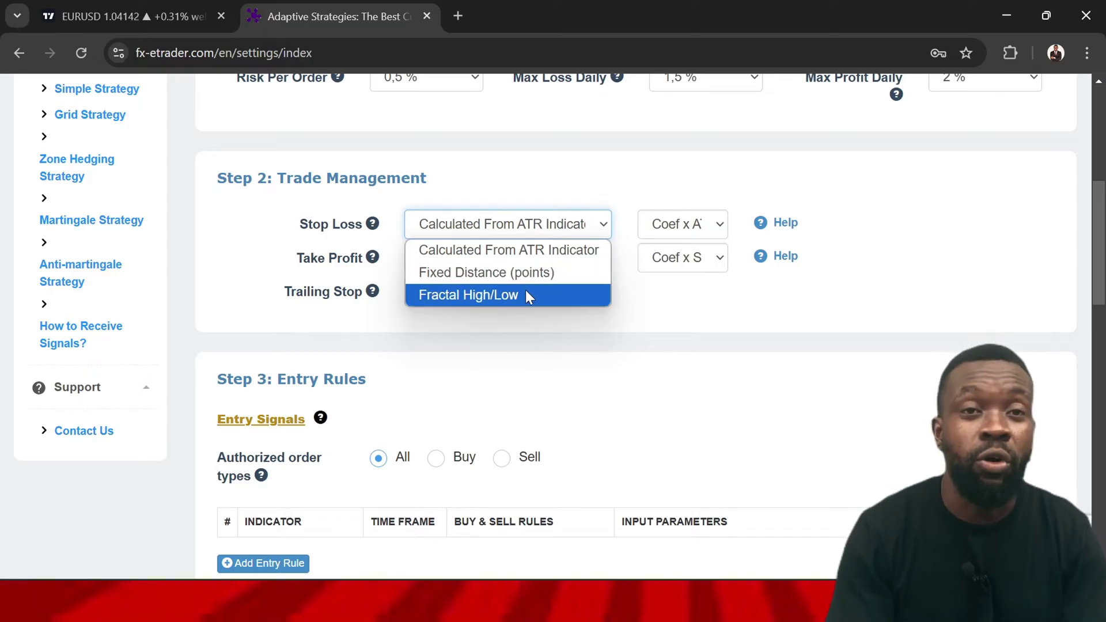
{"action": "left_click", "coordinate": [538, 253]}
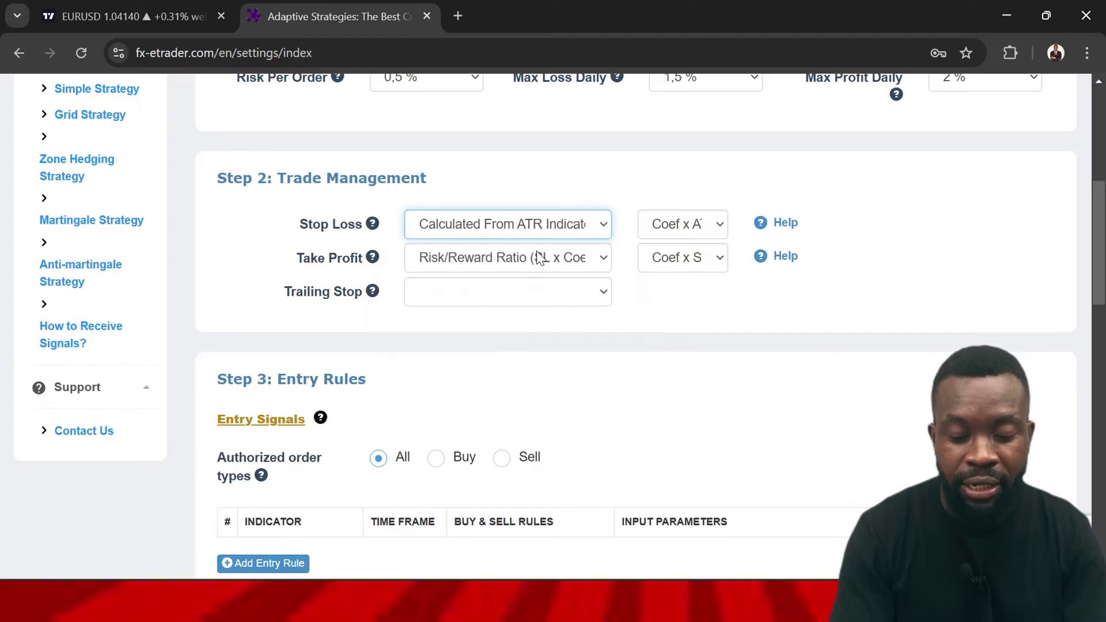
{"action": "left_click", "coordinate": [720, 226]}
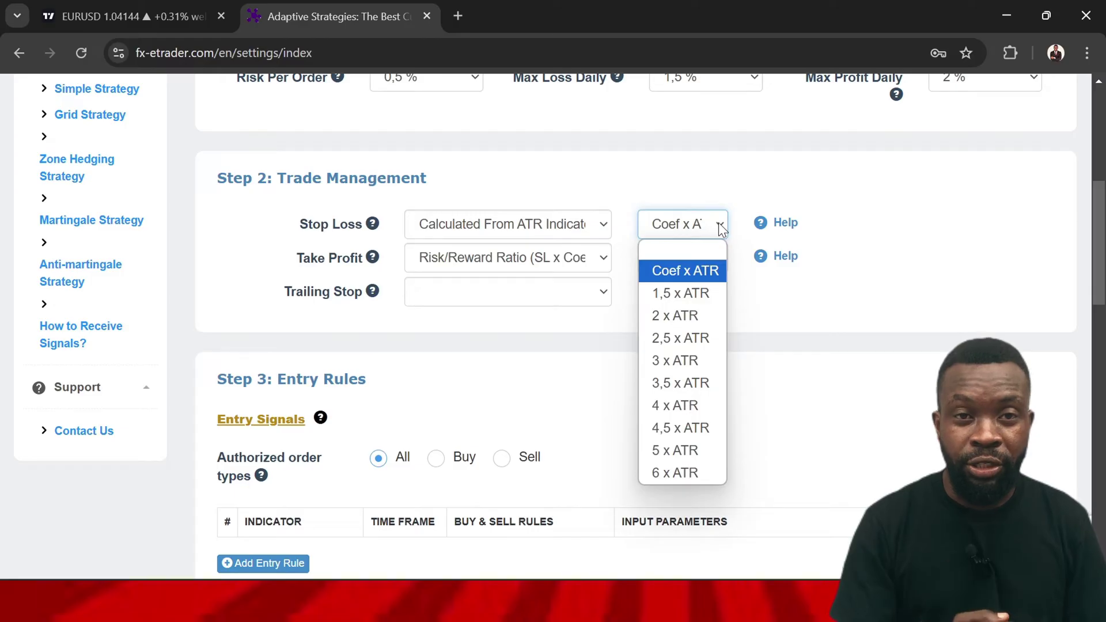
{"action": "left_click", "coordinate": [674, 297]}
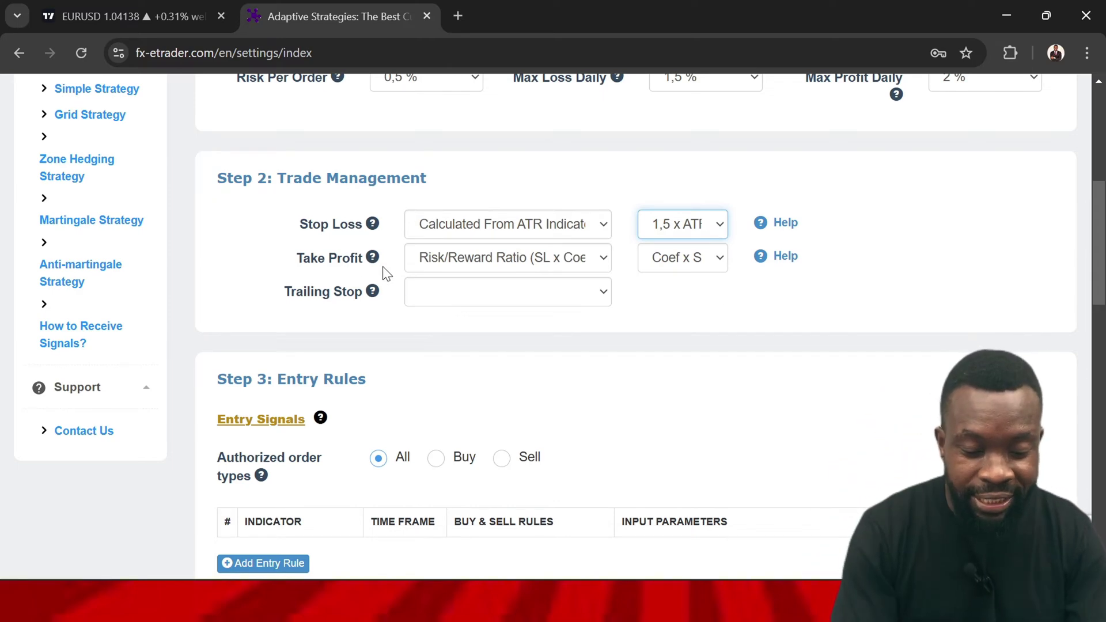
- Base the take profit on the Risk/Reward Ratio with a coefficient of 2 x SL
{"action": "left_click", "coordinate": [607, 263]}
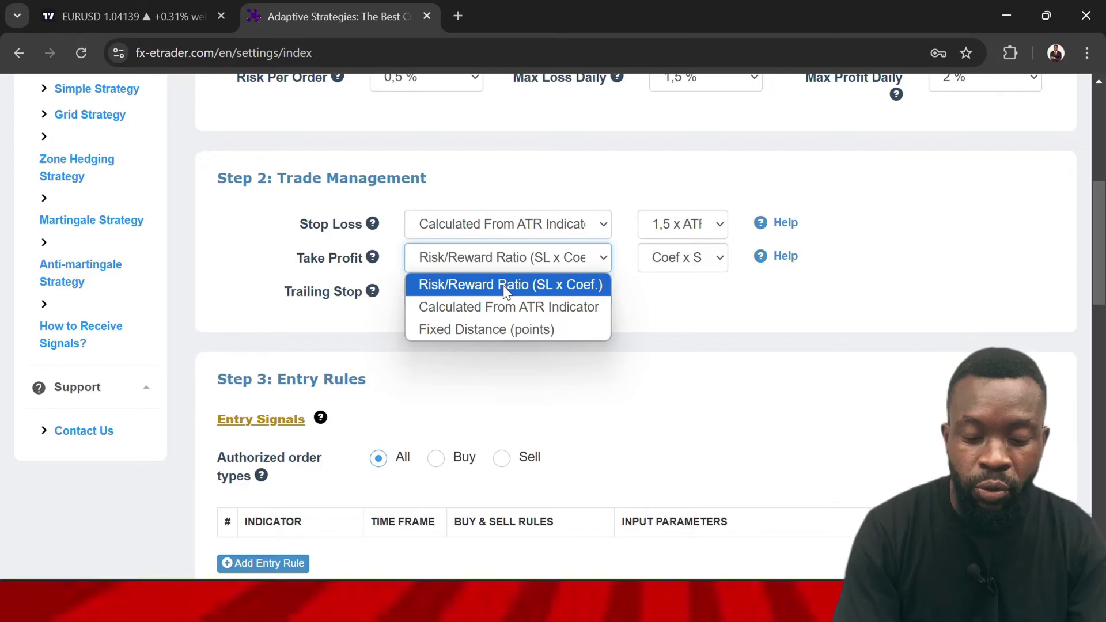
{"action": "left_click", "coordinate": [506, 285]}
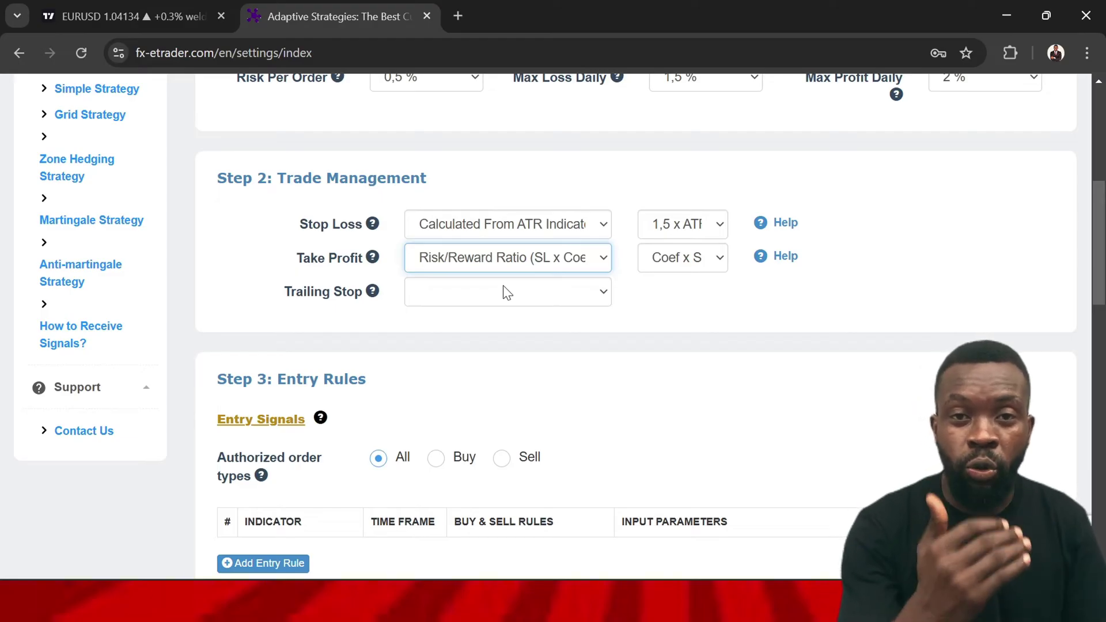
{"action": "left_click", "coordinate": [507, 293]}
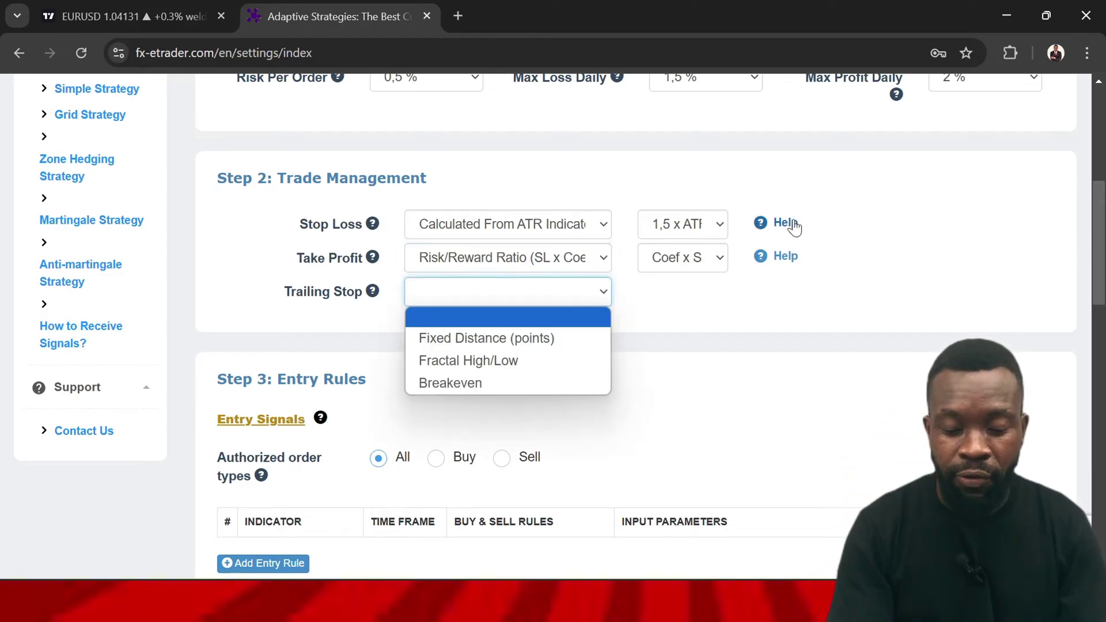
{"action": "left_click", "coordinate": [724, 259]}
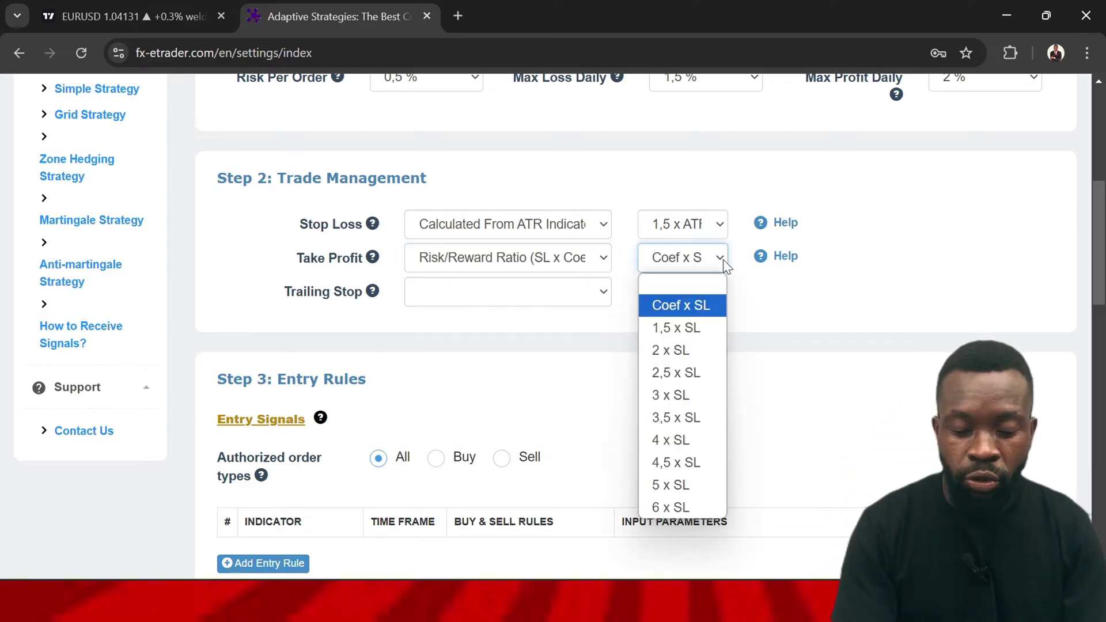
{"action": "left_click", "coordinate": [681, 354]}
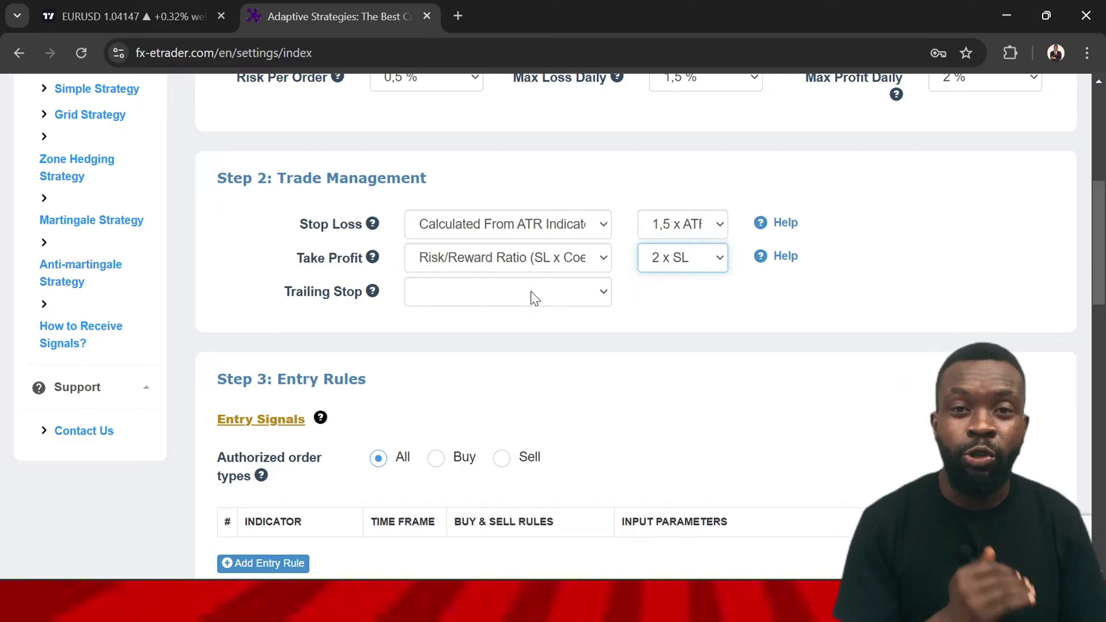
- Set the trailing stop to Breakeven at 50 %
{"action": "left_click", "coordinate": [604, 295]}
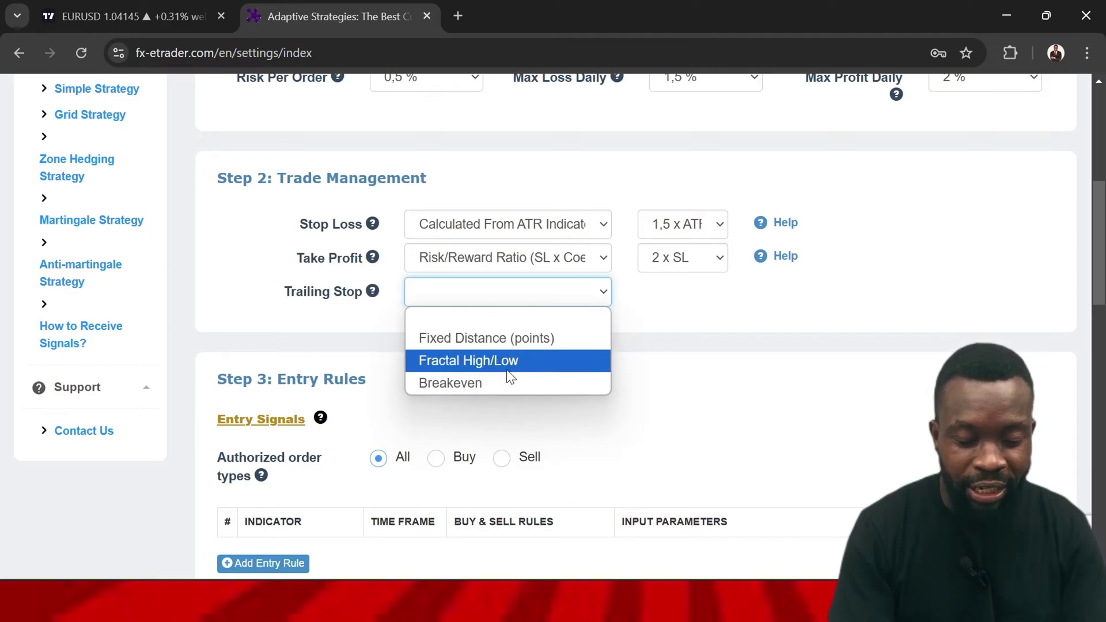
{"action": "left_click", "coordinate": [483, 383]}
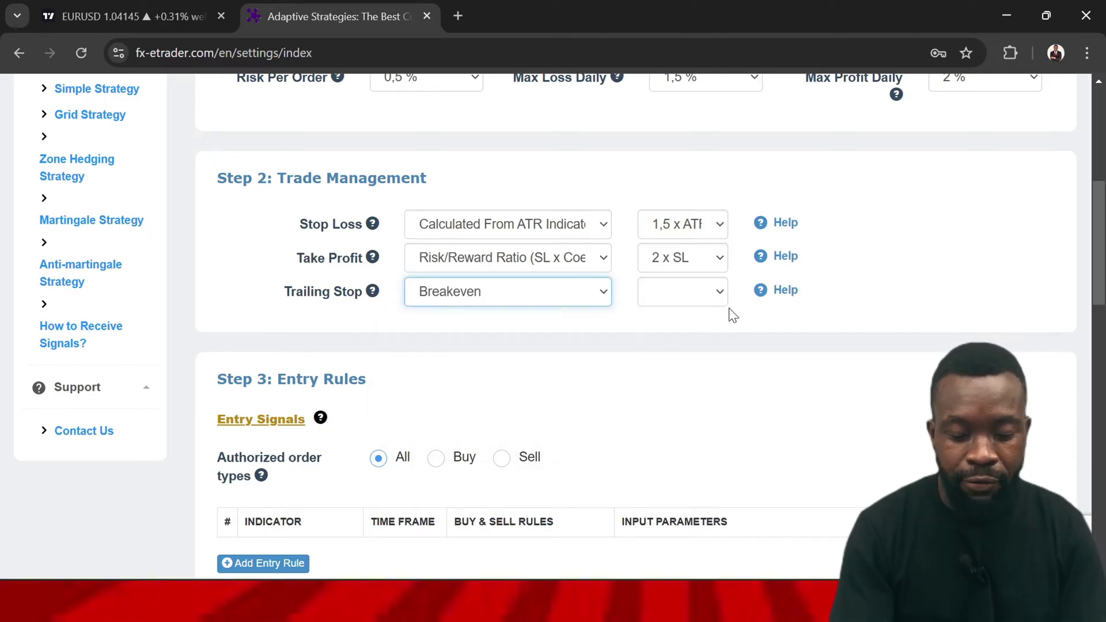
{"action": "left_click", "coordinate": [716, 293]}
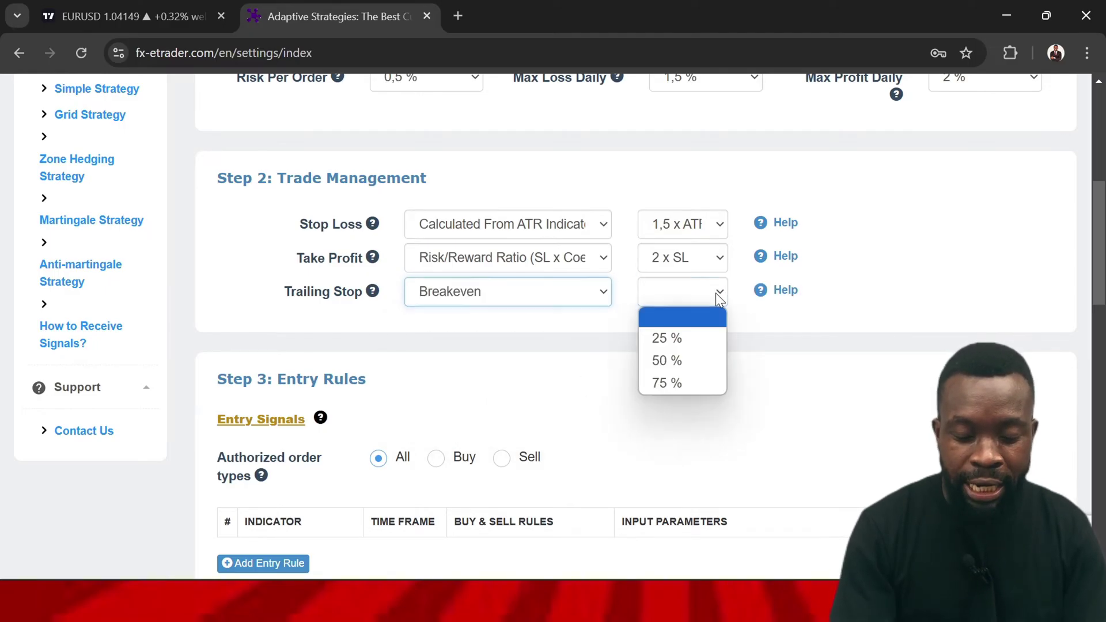
{"action": "left_click", "coordinate": [673, 363]}
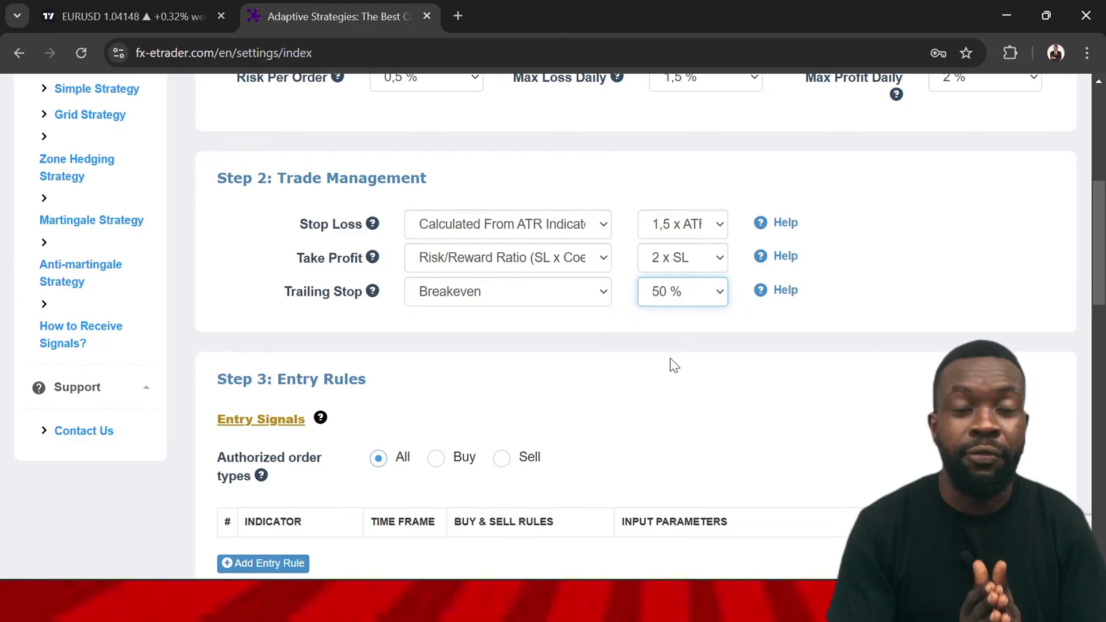
- Start a new entry rule based on the Pivot Points indicator
{"action": "left_click_drag", "start_coordinate": [1095, 205], "coordinate": [1103, 274]}
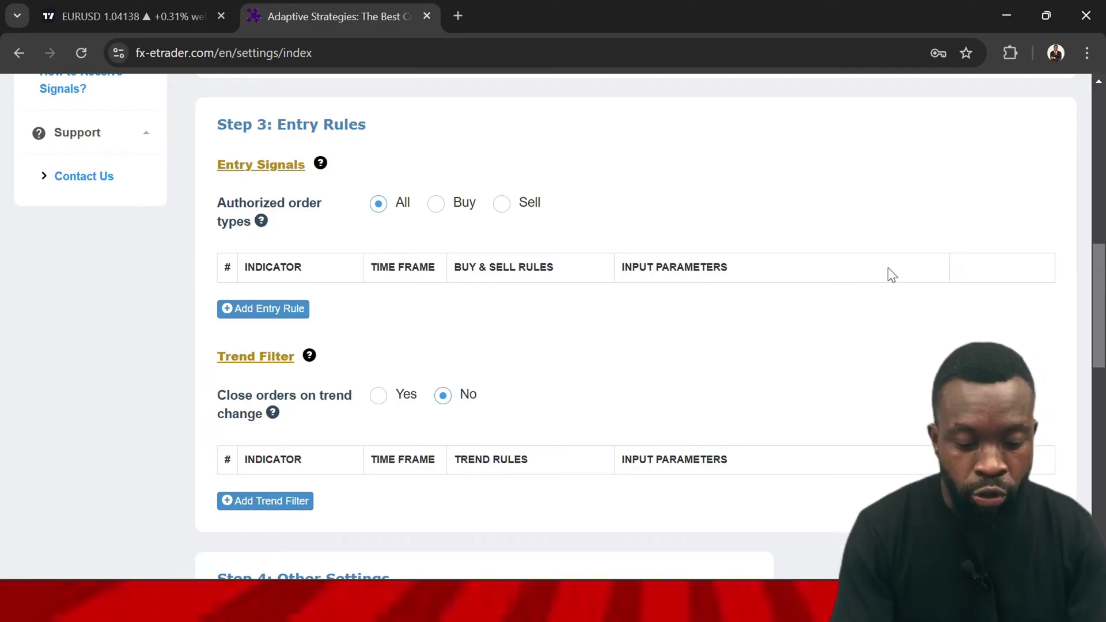
{"action": "left_click", "coordinate": [274, 314]}
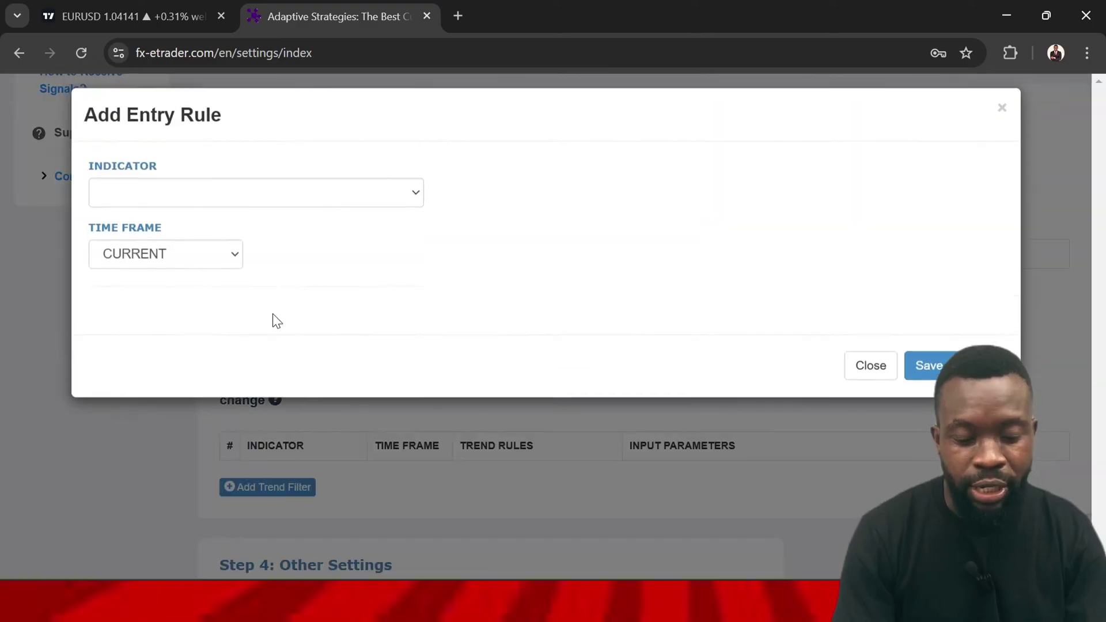
{"action": "left_click", "coordinate": [415, 205]}
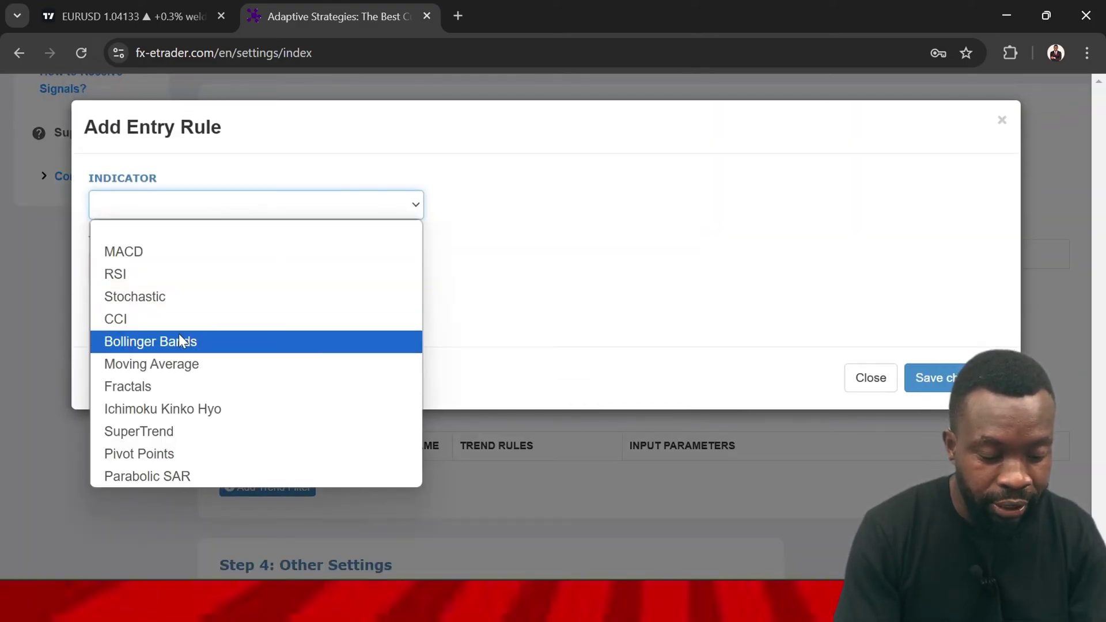
{"action": "left_click", "coordinate": [195, 455]}
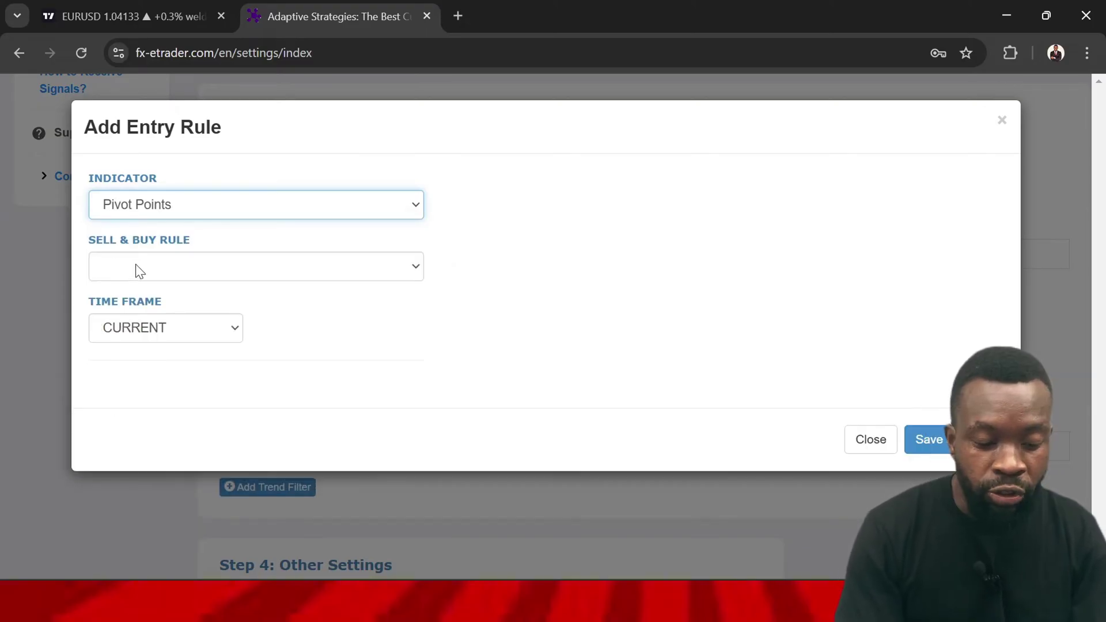
- Set the entry rule's sell and buy condition to Candle Closes Above S2 or Below R2
{"action": "left_click", "coordinate": [417, 273]}
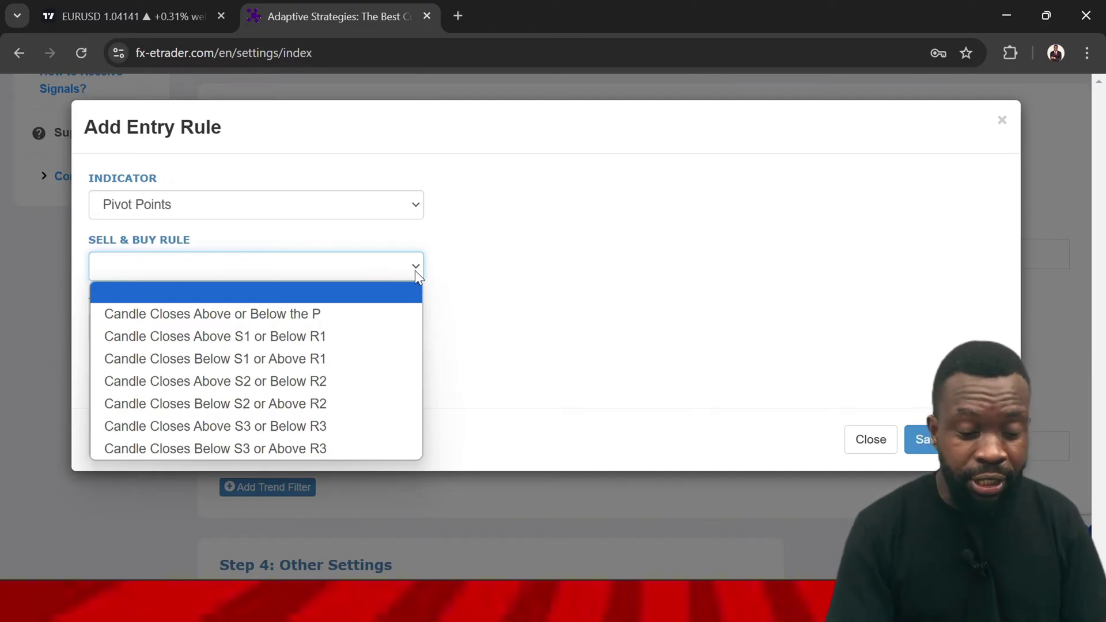
{"action": "left_click", "coordinate": [417, 205]}
{"action": "left_click", "coordinate": [417, 206]}
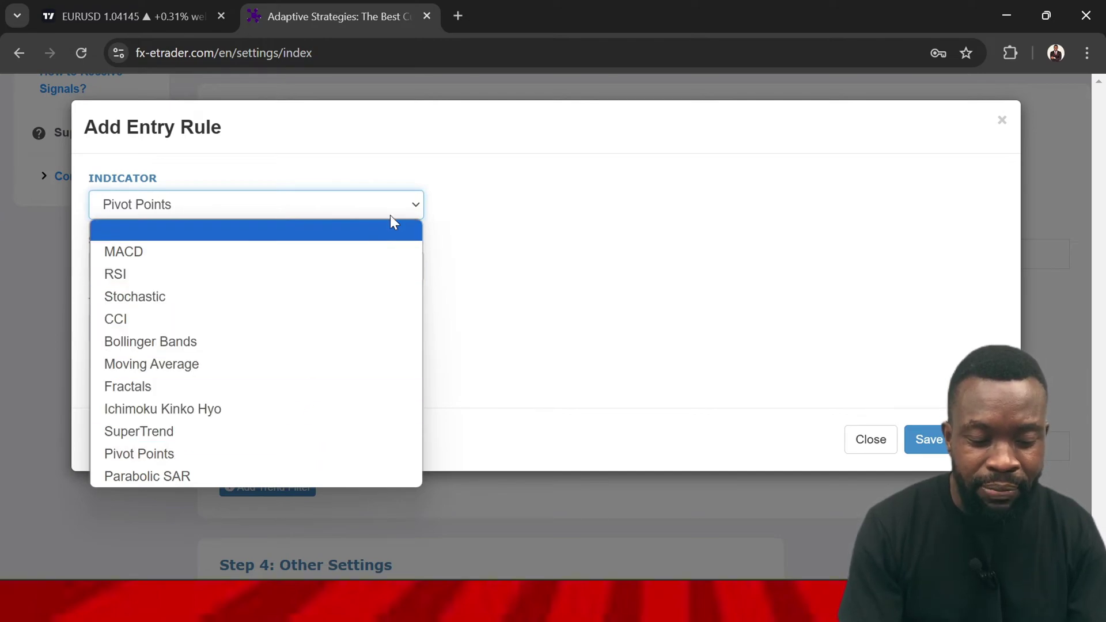
{"action": "left_click", "coordinate": [407, 210]}
{"action": "left_click", "coordinate": [407, 209]}
{"action": "left_click", "coordinate": [407, 209]}
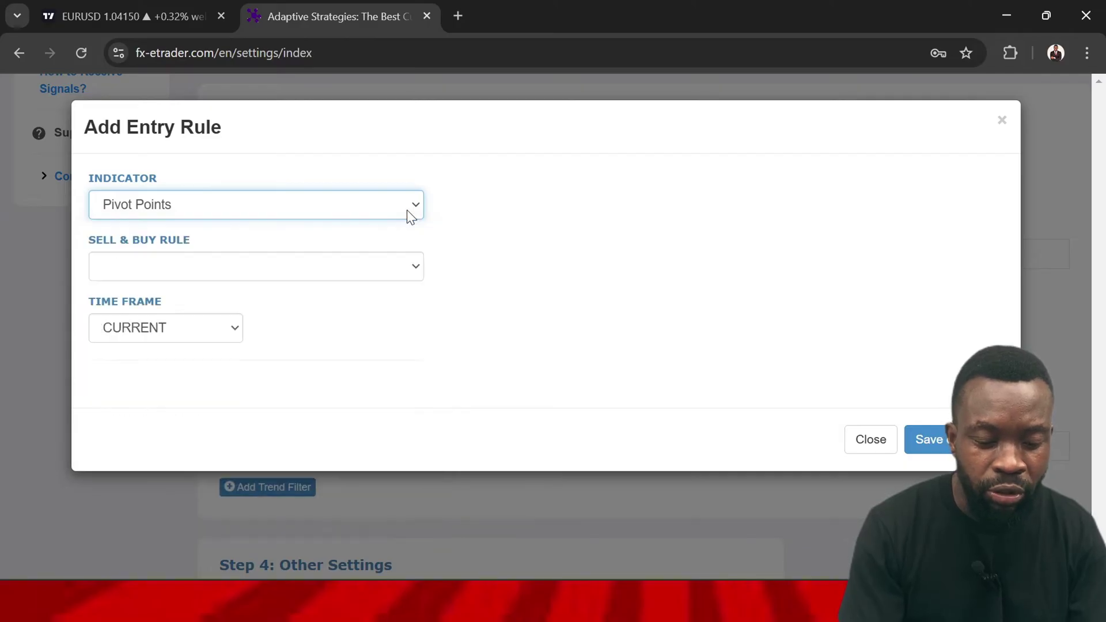
{"action": "left_click", "coordinate": [419, 267]}
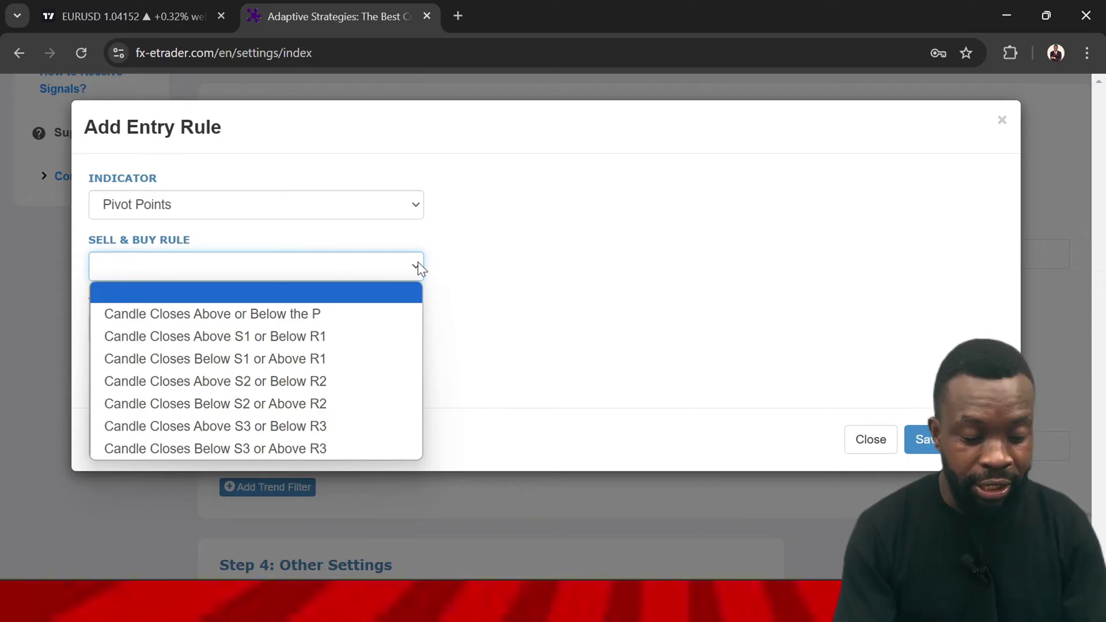
{"action": "left_click", "coordinate": [255, 385]}
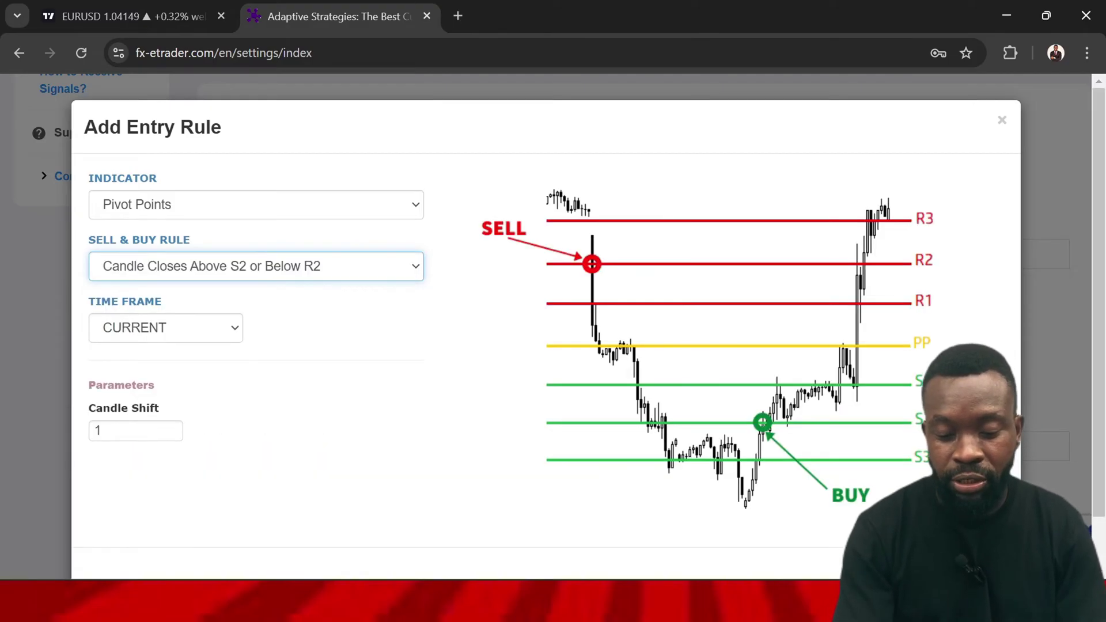
- Set the entry rule's time frame to M15 and its candle shift to 3, and save the rule
{"action": "scroll", "coordinate": [1098, 314], "scroll_direction": "down", "scroll_amount": 1}
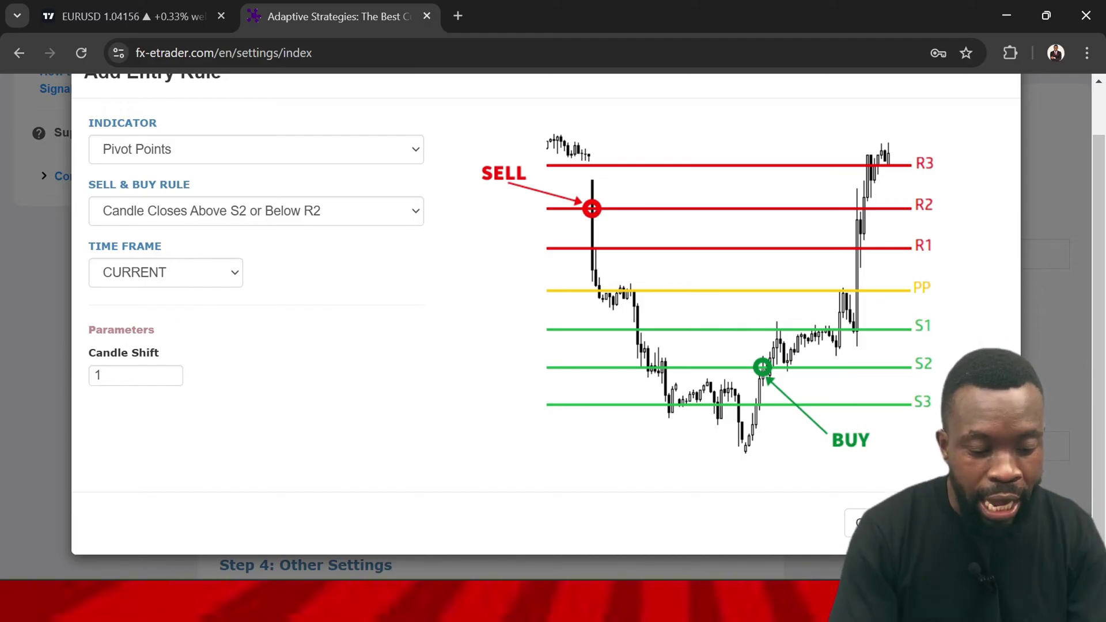
{"action": "left_click", "coordinate": [170, 381]}
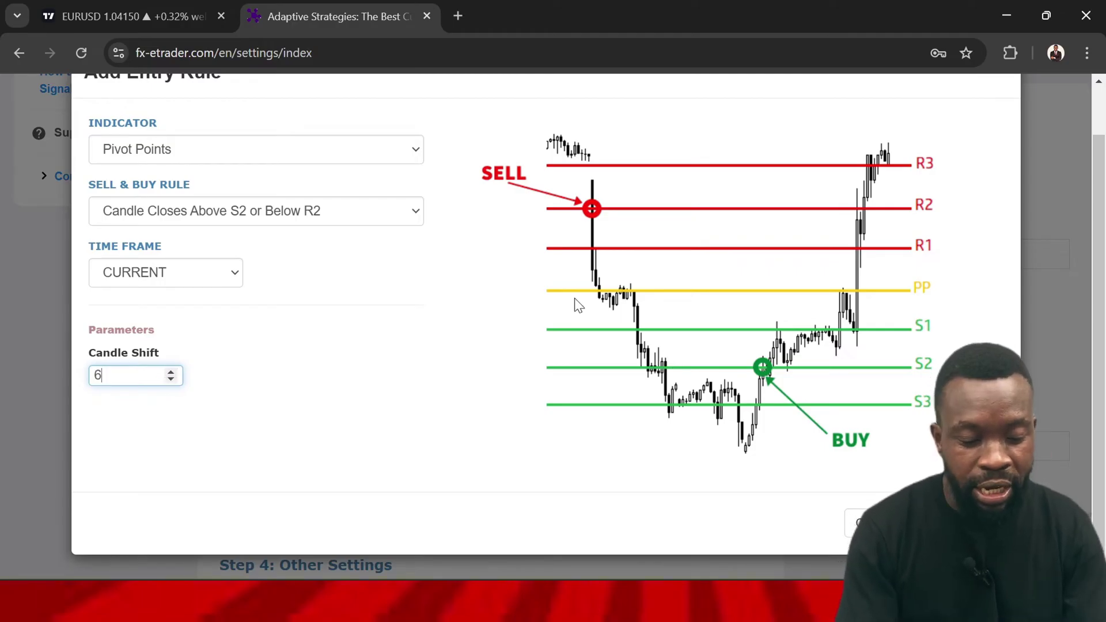
{"action": "left_click", "coordinate": [236, 270]}
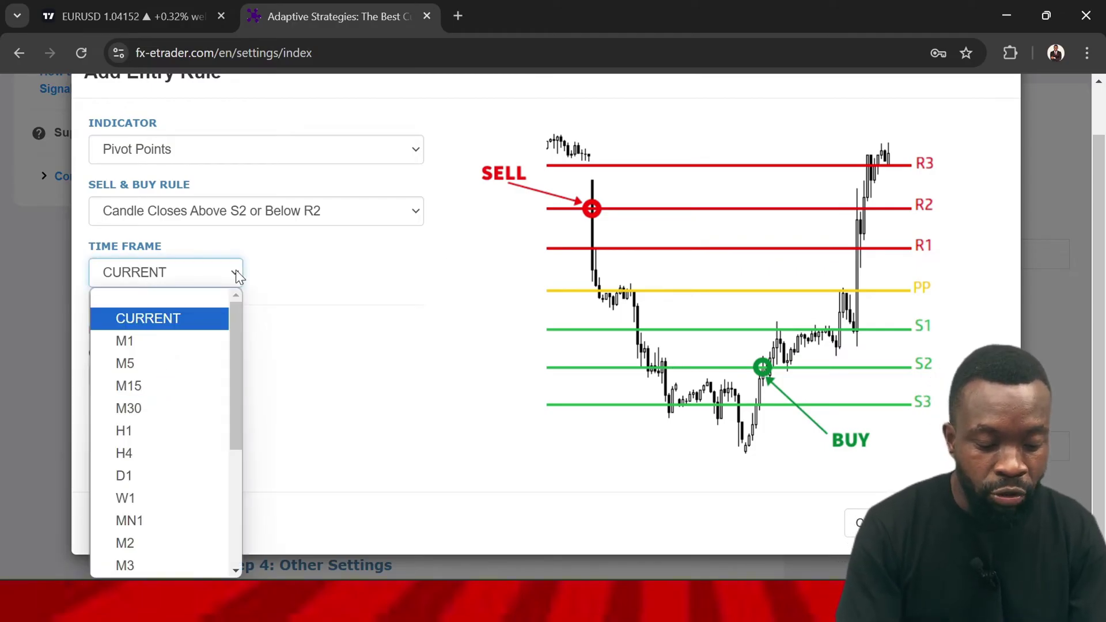
{"action": "left_click_drag", "start_coordinate": [240, 327], "coordinate": [238, 382]}
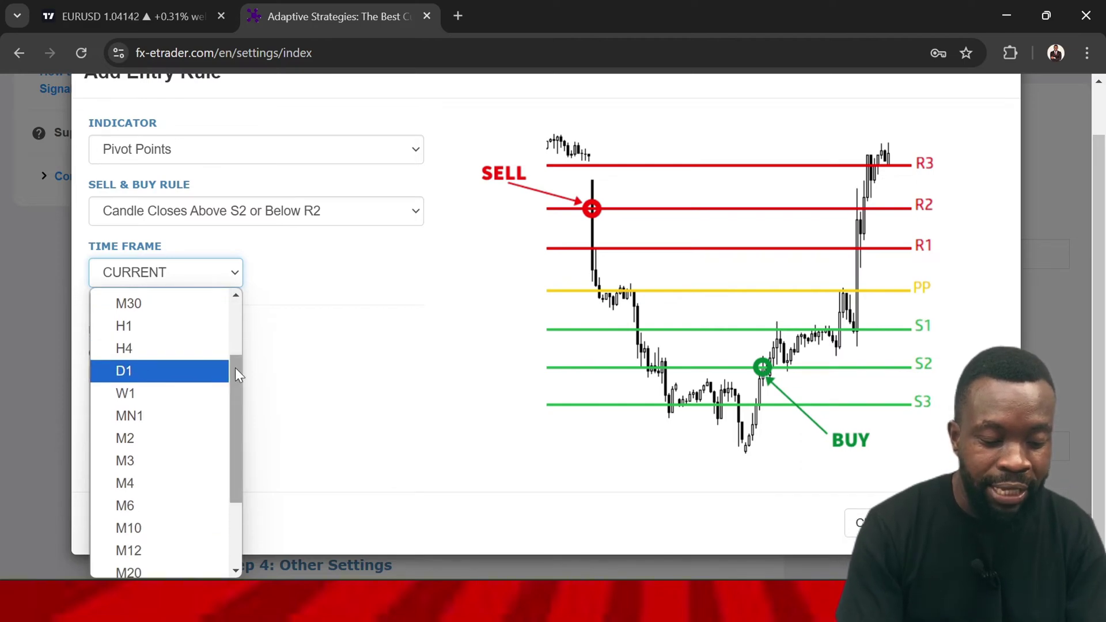
{"action": "mouse_move", "coordinate": [240, 377]}
{"action": "left_mouse_down"}
{"action": "mouse_move", "coordinate": [239, 345]}
{"action": "mouse_move", "coordinate": [239, 360]}
{"action": "left_mouse_up"}
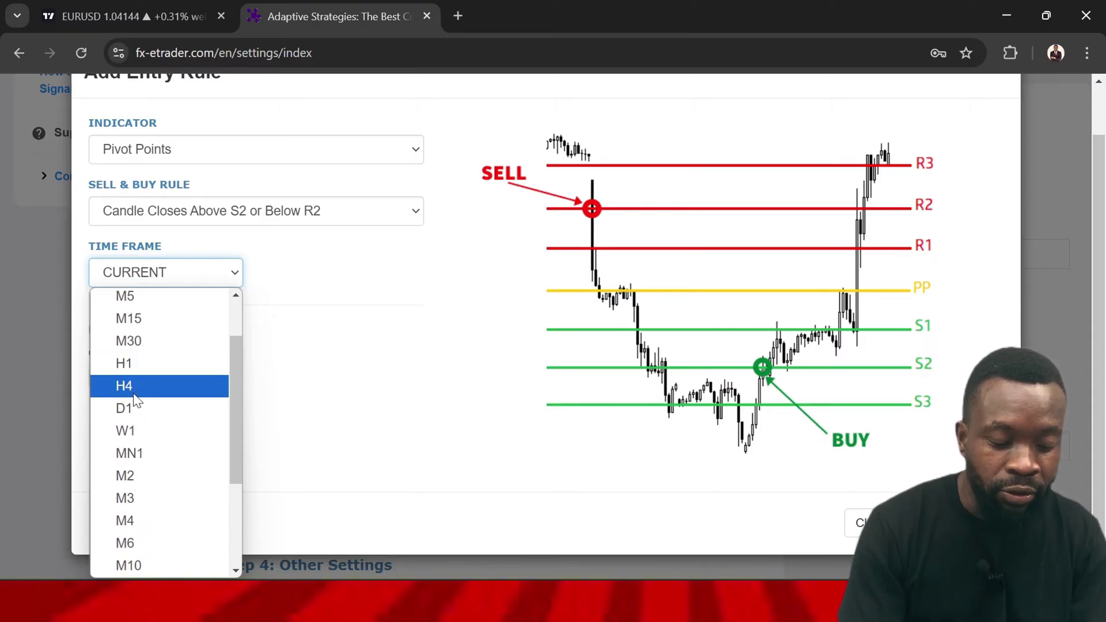
{"action": "left_click", "coordinate": [137, 319]}
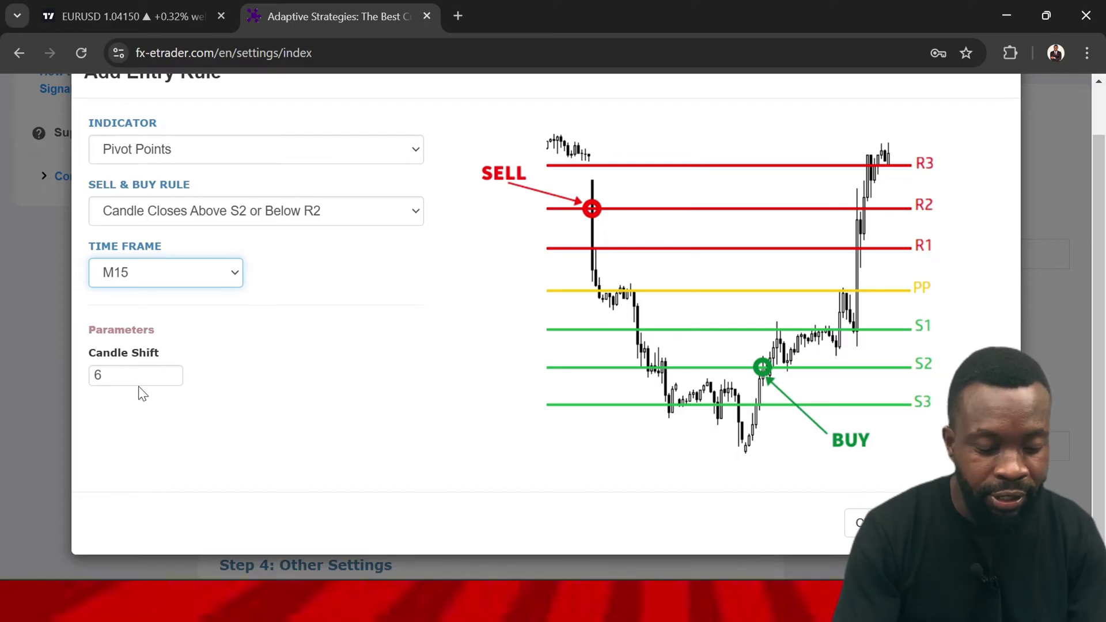
{"action": "left_click", "coordinate": [165, 380]}
{"action": "left_click", "coordinate": [171, 379]}
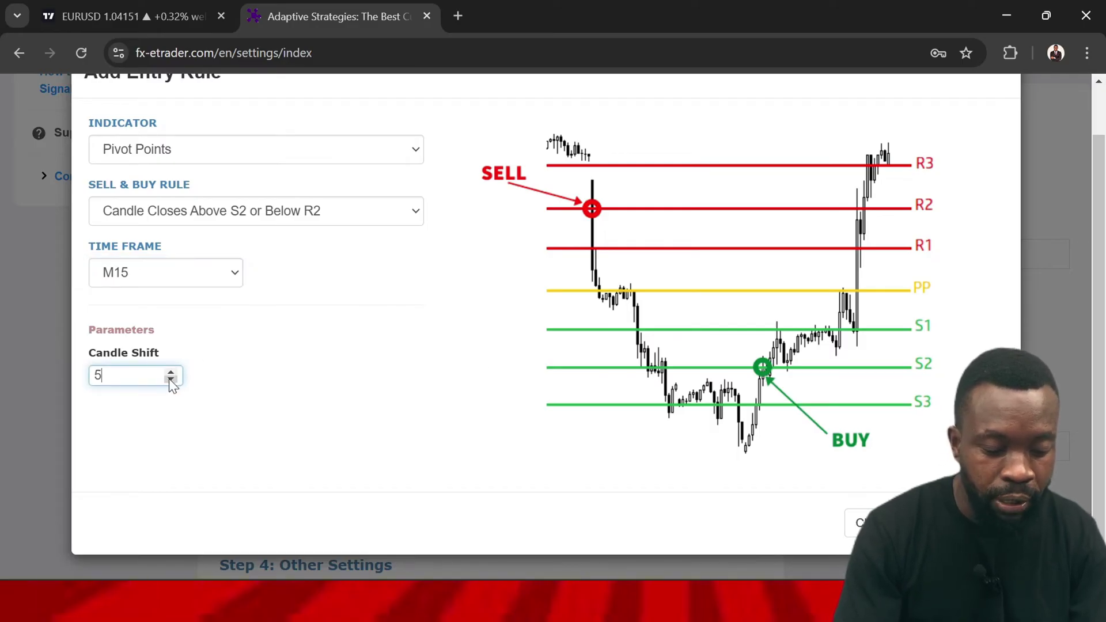
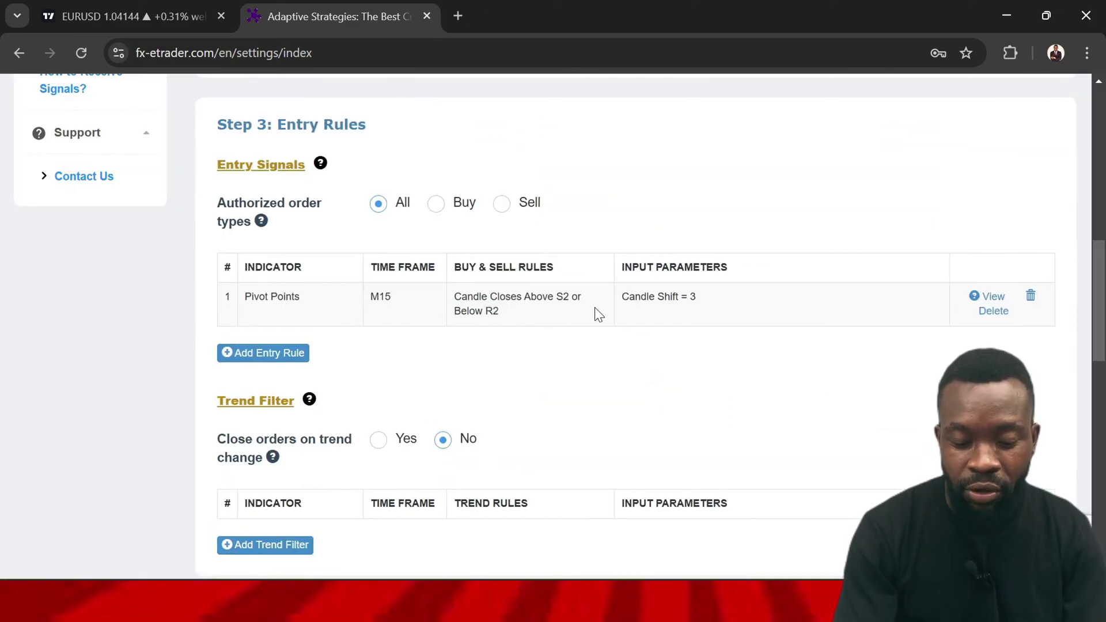
- Start a trend filter rule using the Moving Average indicator with the Two Moving Averages condition
{"action": "scroll", "coordinate": [1100, 323], "scroll_direction": "down", "scroll_amount": 3}
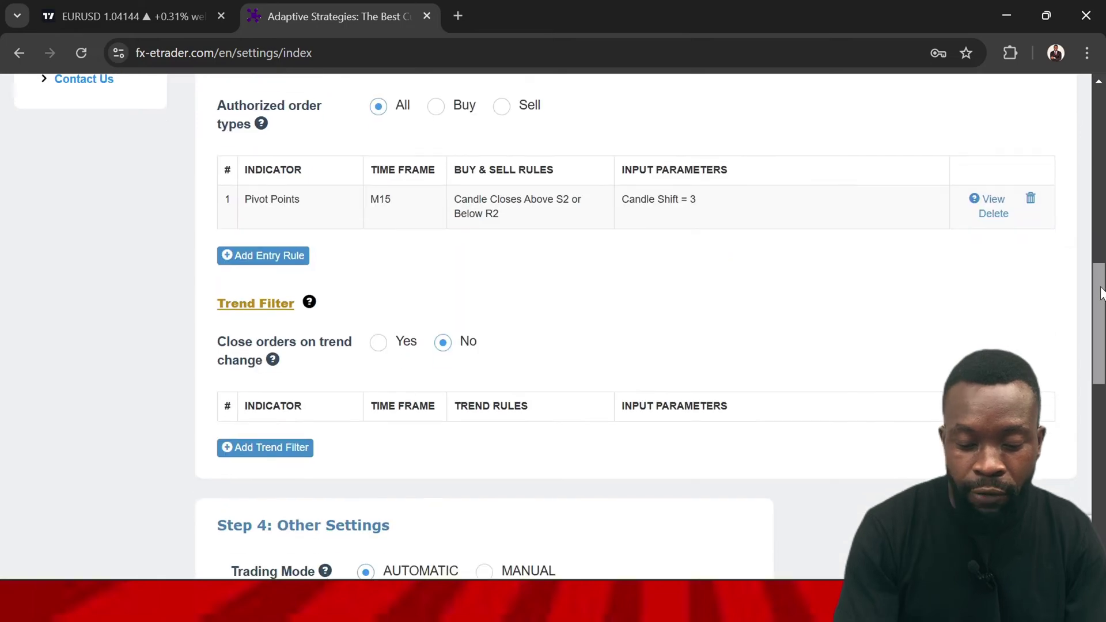
{"action": "scroll", "coordinate": [1101, 311], "scroll_direction": "up", "scroll_amount": 1}
{"action": "scroll", "coordinate": [356, 200], "scroll_direction": "down", "scroll_amount": 2}
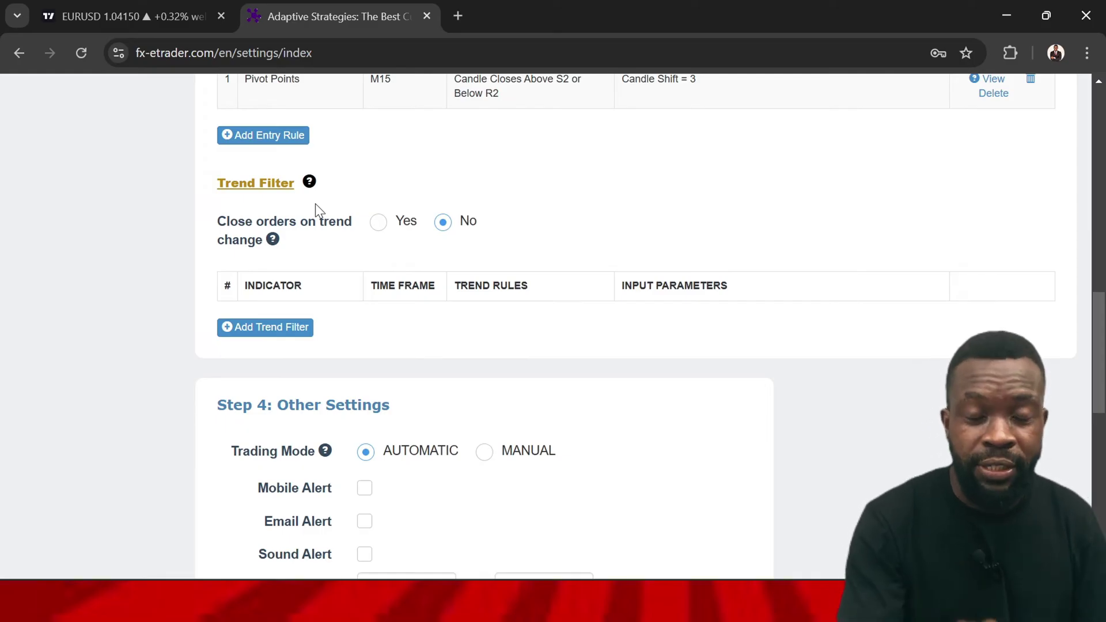
{"action": "left_click", "coordinate": [272, 328]}
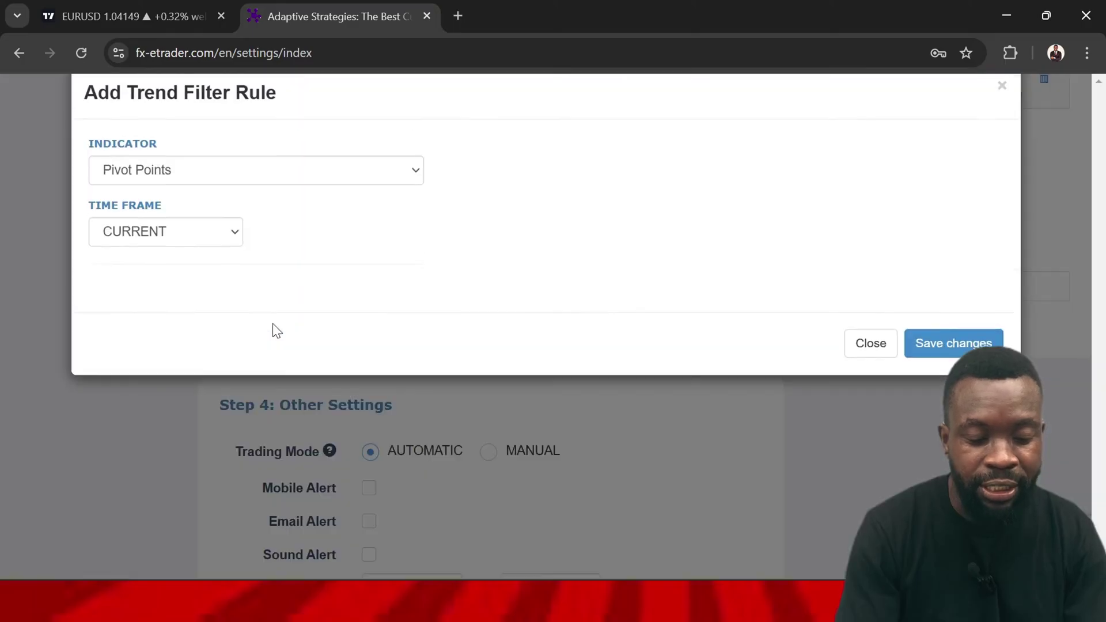
{"action": "left_click", "coordinate": [420, 211]}
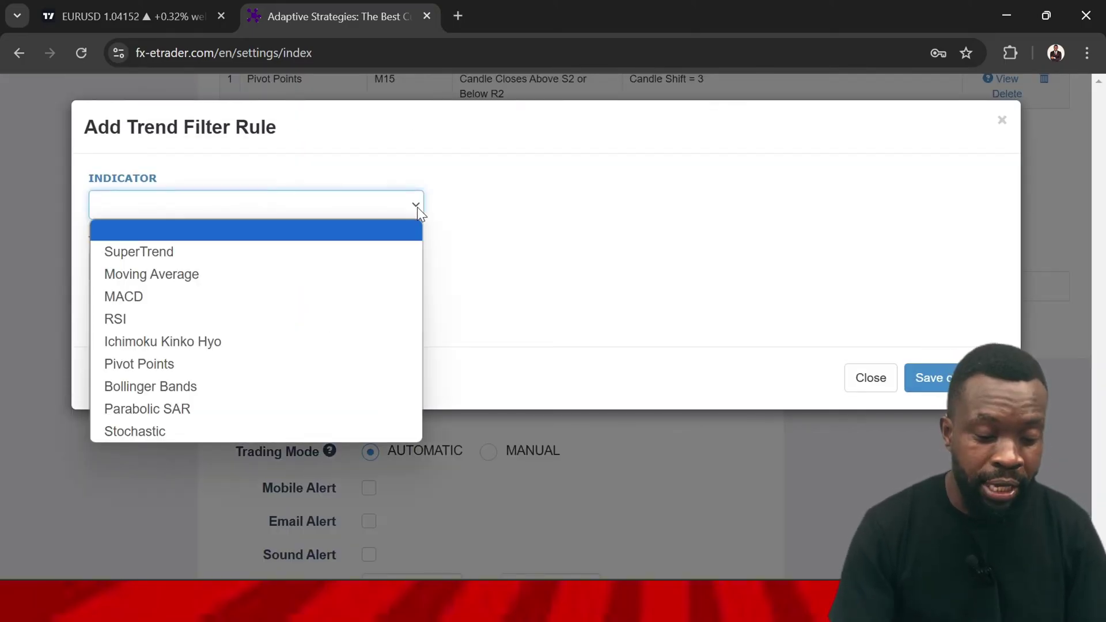
{"action": "left_click", "coordinate": [189, 276]}
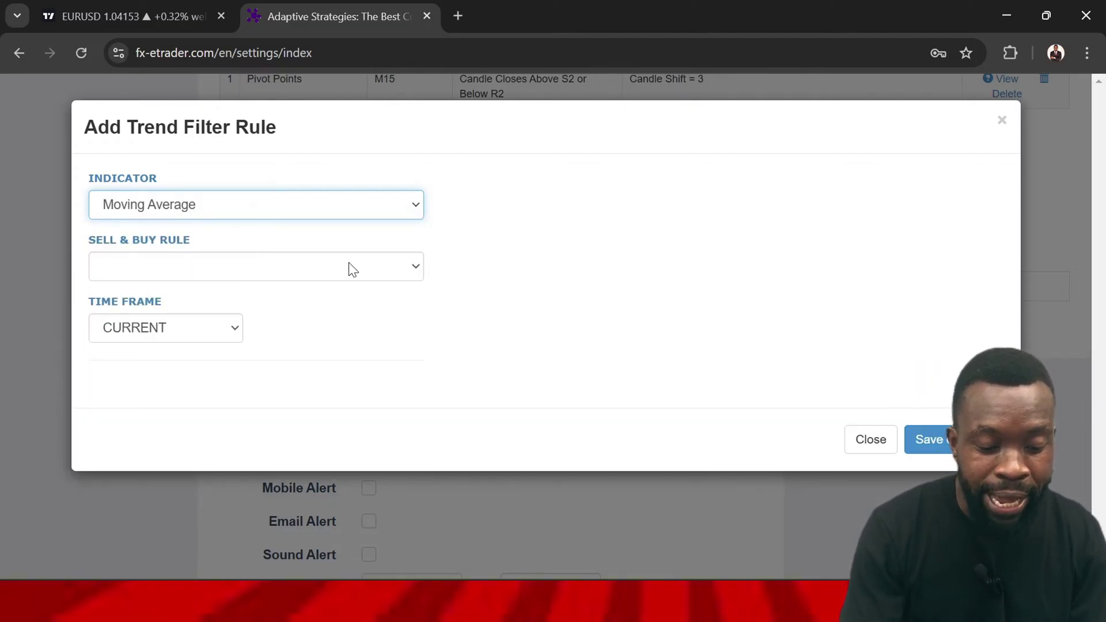
{"action": "left_click", "coordinate": [413, 269]}
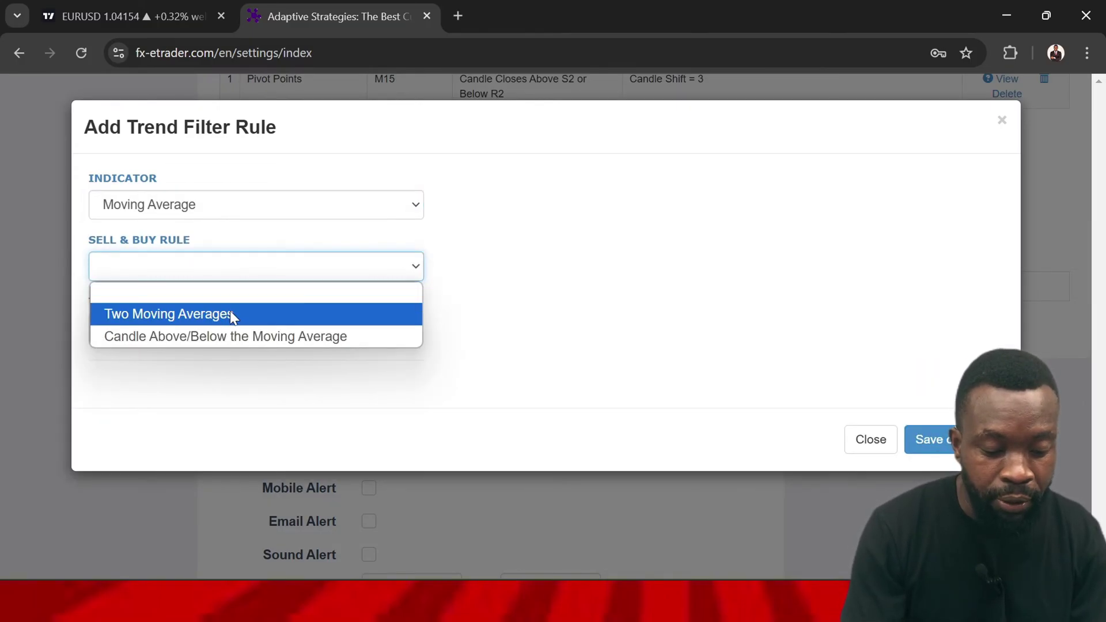
{"action": "left_click", "coordinate": [201, 314]}
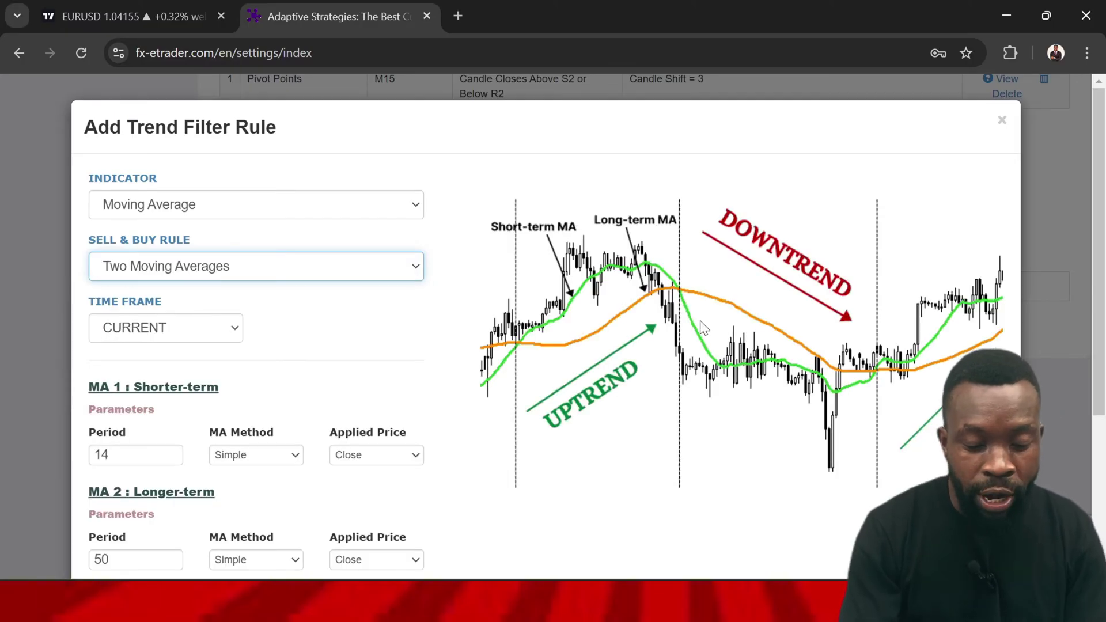
- Set the shorter-term moving average to period 20 with the Exponential method
{"action": "scroll", "coordinate": [754, 306], "scroll_direction": "down", "scroll_amount": 1}
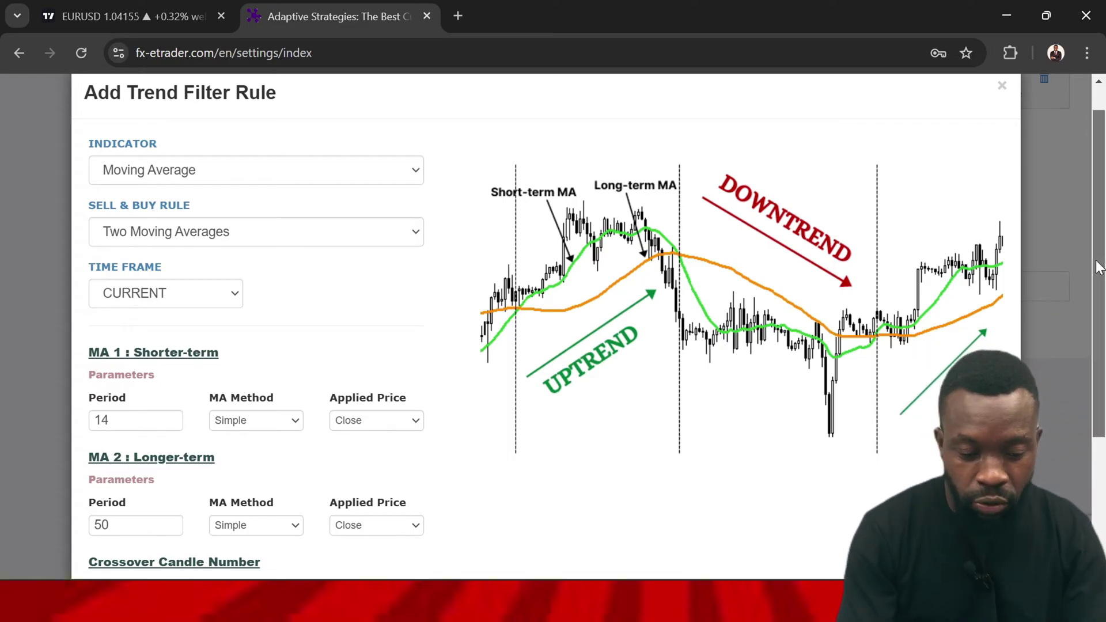
{"action": "left_click_drag", "start_coordinate": [1098, 267], "coordinate": [1090, 346]}
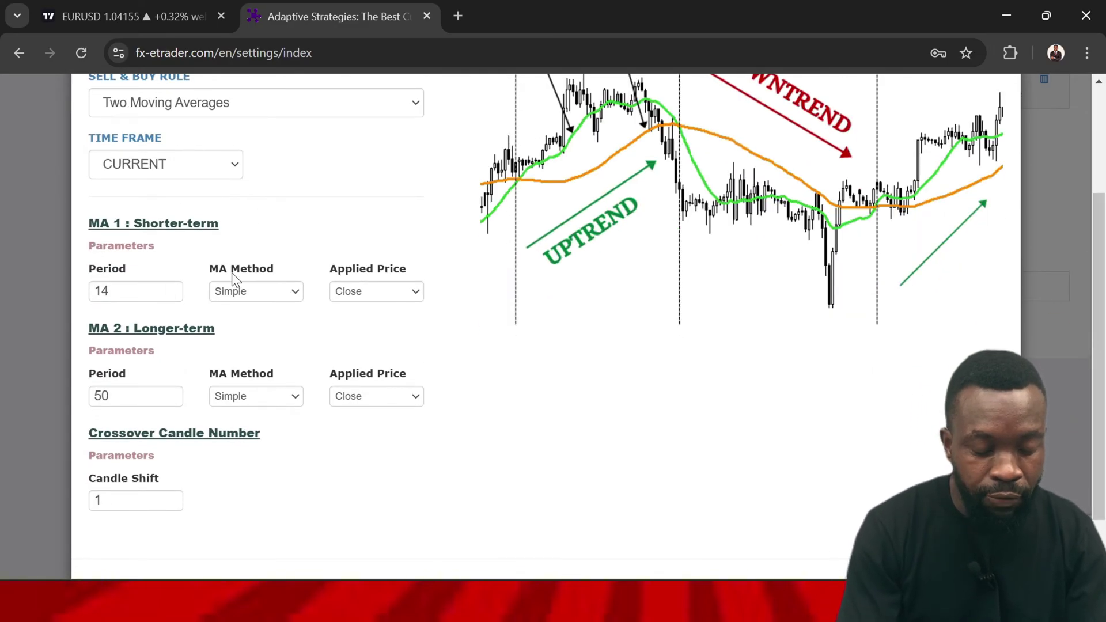
{"action": "left_click", "coordinate": [171, 295]}
{"action": "left_click", "coordinate": [170, 295]}
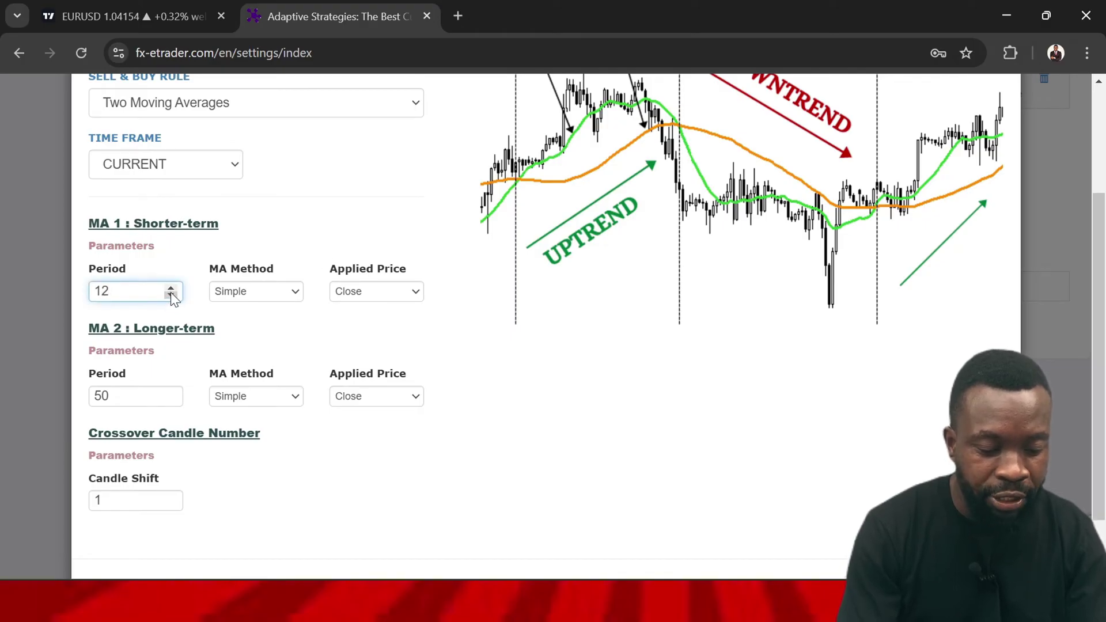
{"action": "key", "text": "BackSpace"}
{"action": "key", "text": "BackSpace"}
{"action": "type", "text": "20"}
{"action": "left_click", "coordinate": [296, 290]}
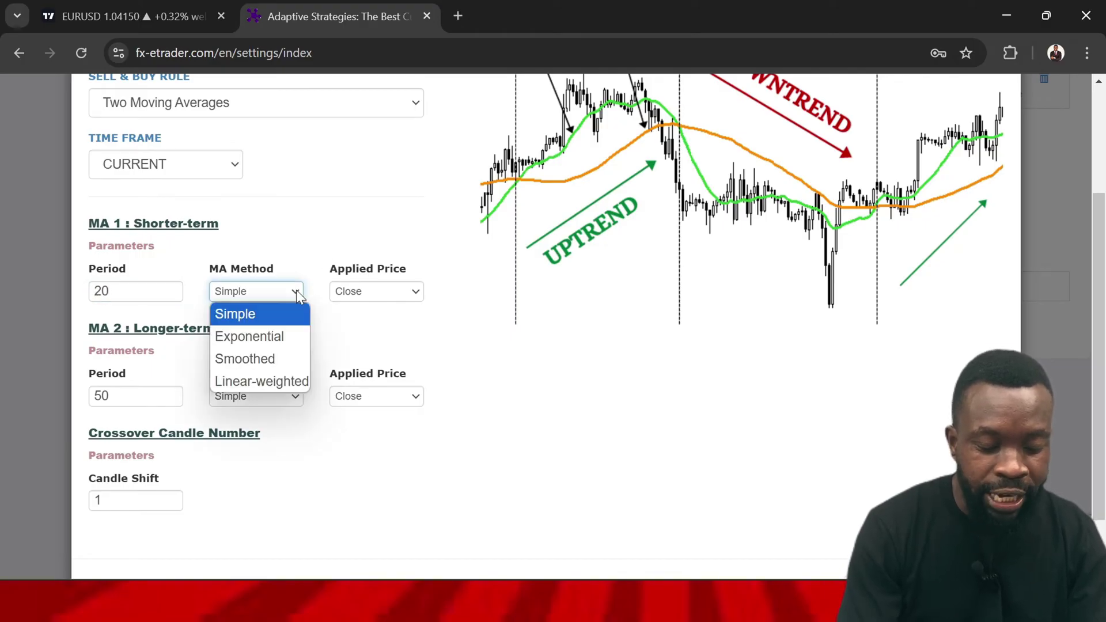
{"action": "left_click", "coordinate": [268, 341]}
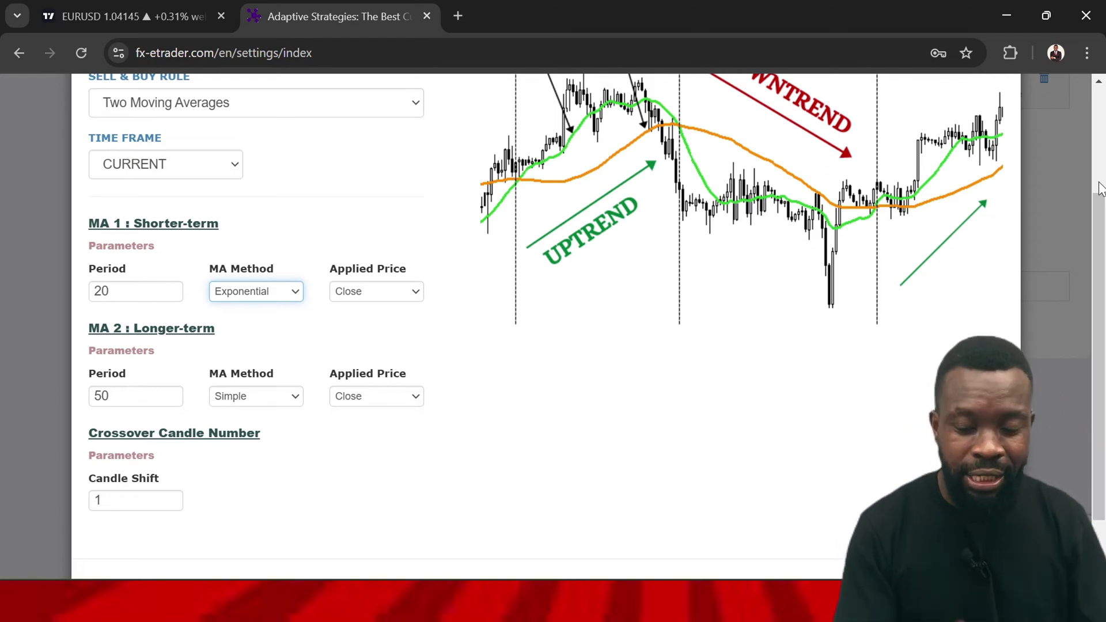
- Set the longer-term moving average's method to Exponential and save the trend filter rule
{"action": "scroll", "coordinate": [975, 239], "scroll_direction": "up", "scroll_amount": 1}
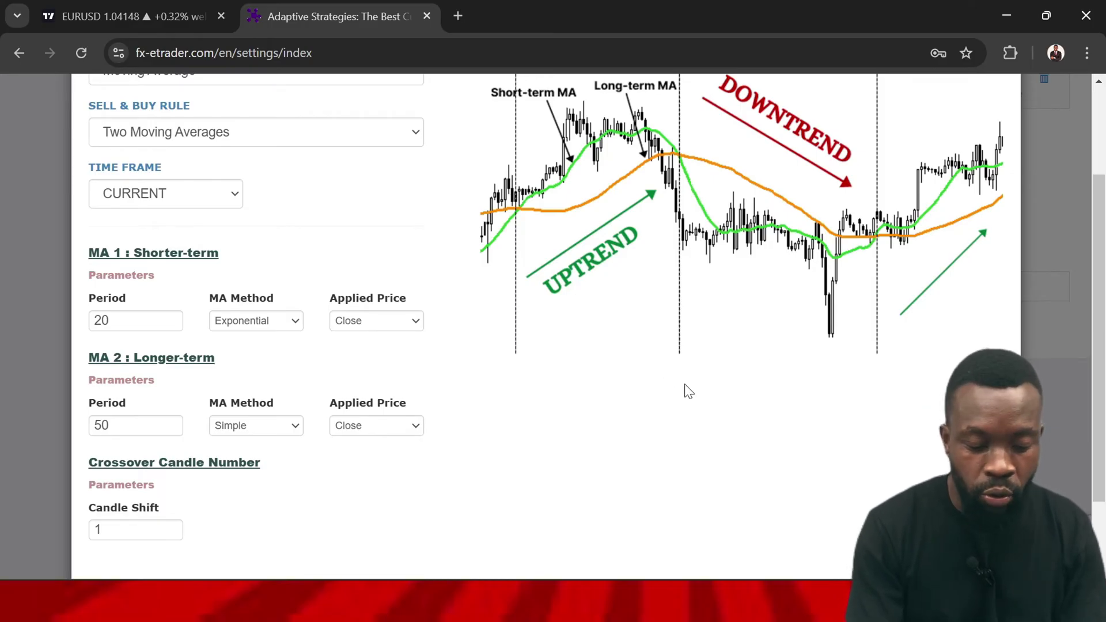
{"action": "scroll", "coordinate": [432, 348], "scroll_direction": "down", "scroll_amount": 2}
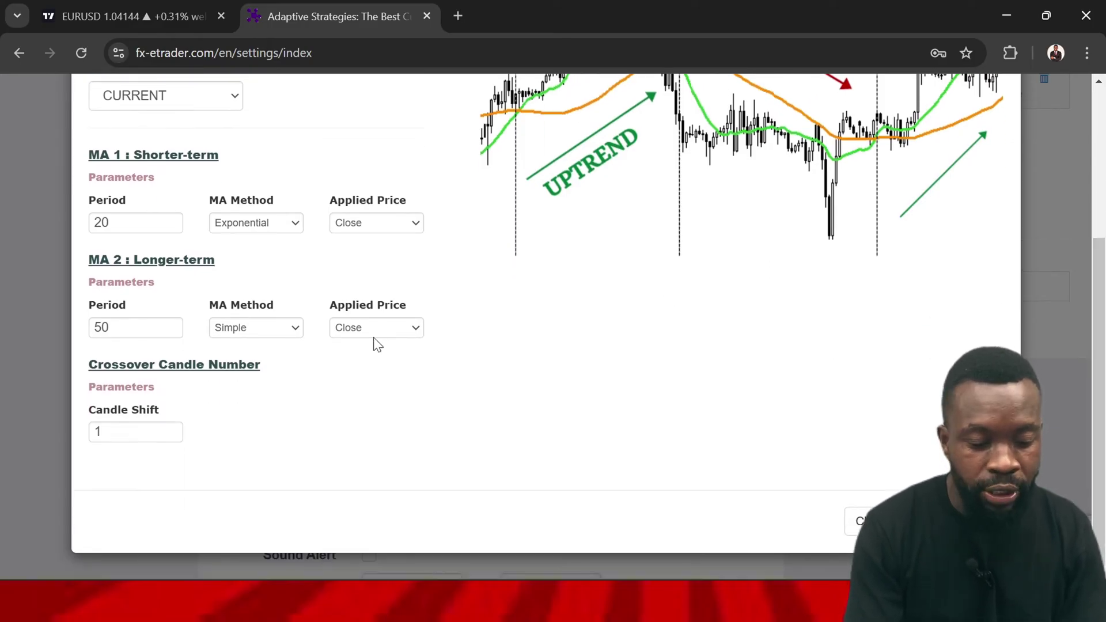
{"action": "left_click", "coordinate": [293, 331]}
{"action": "left_click", "coordinate": [272, 375]}
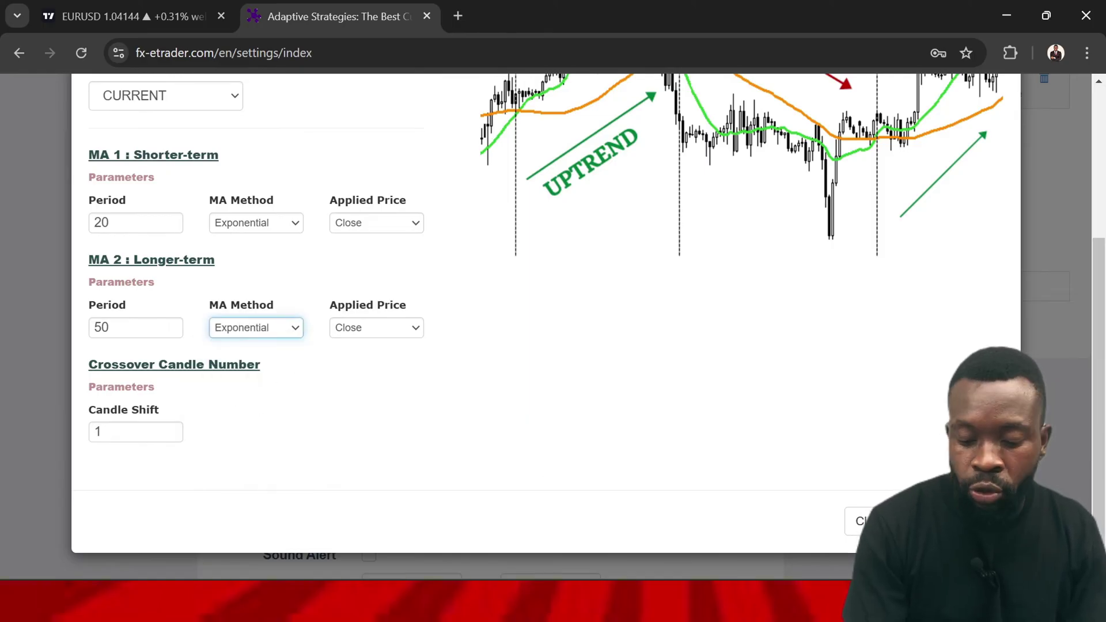
{"action": "left_click", "coordinate": [979, 522]}
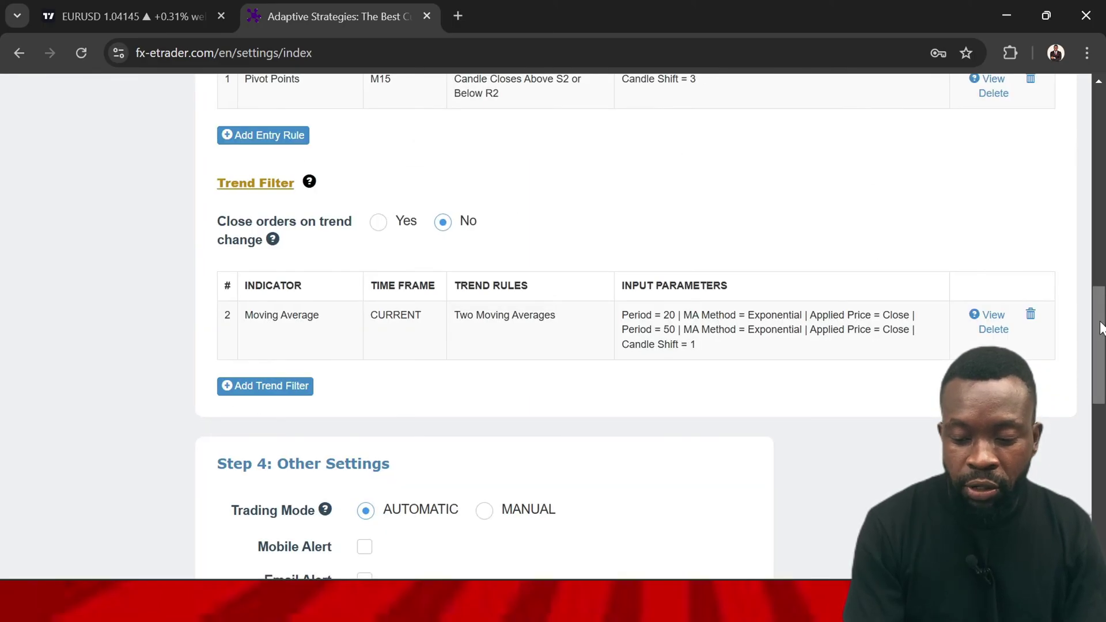
{"action": "scroll", "coordinate": [694, 341], "scroll_direction": "down", "scroll_amount": 5}
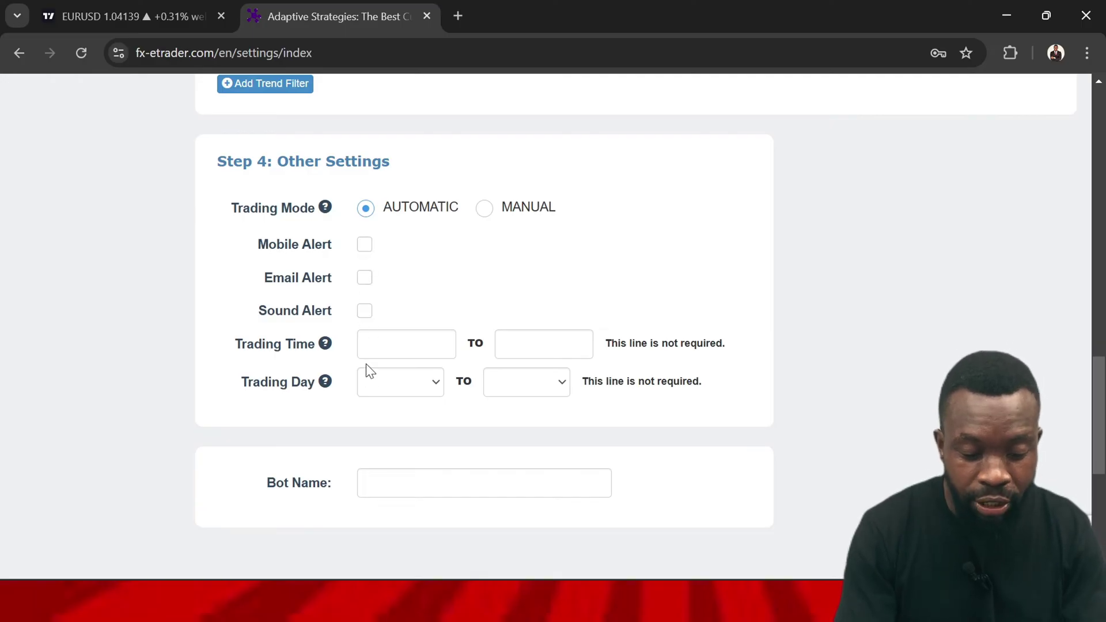
{"action": "left_click", "coordinate": [436, 382]}
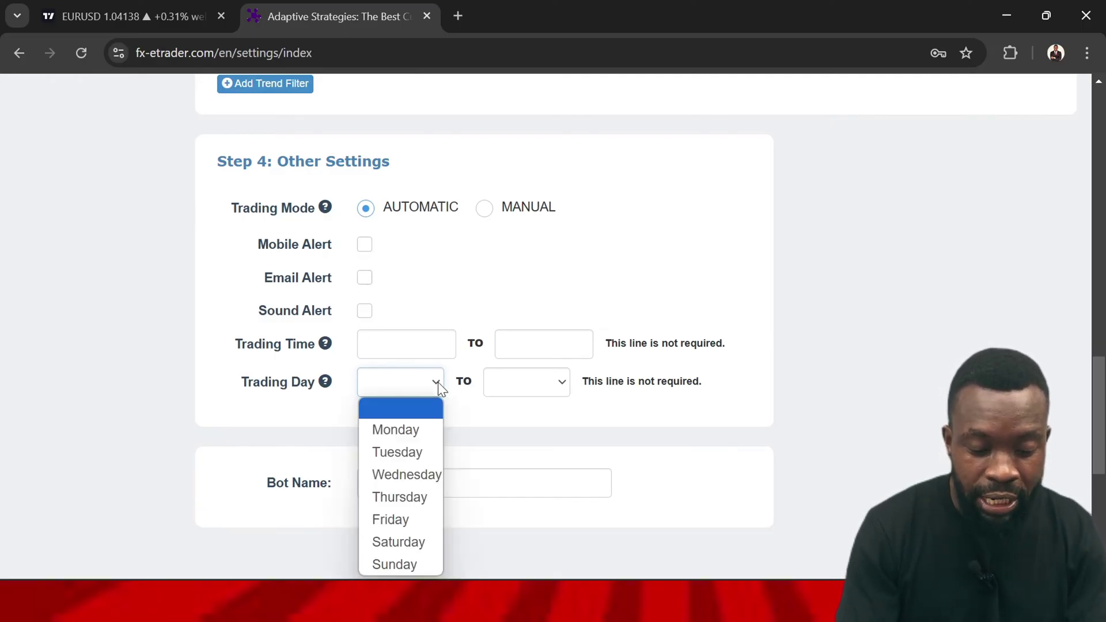
{"action": "left_click", "coordinate": [438, 382]}
{"action": "left_click", "coordinate": [438, 382]}
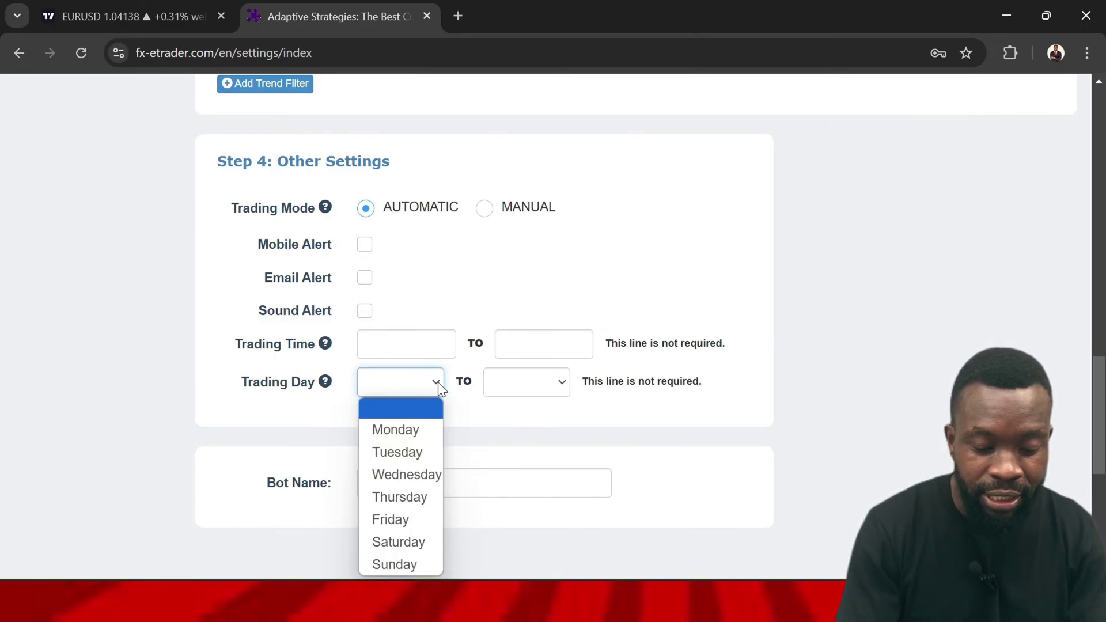
{"action": "left_click", "coordinate": [501, 420]}
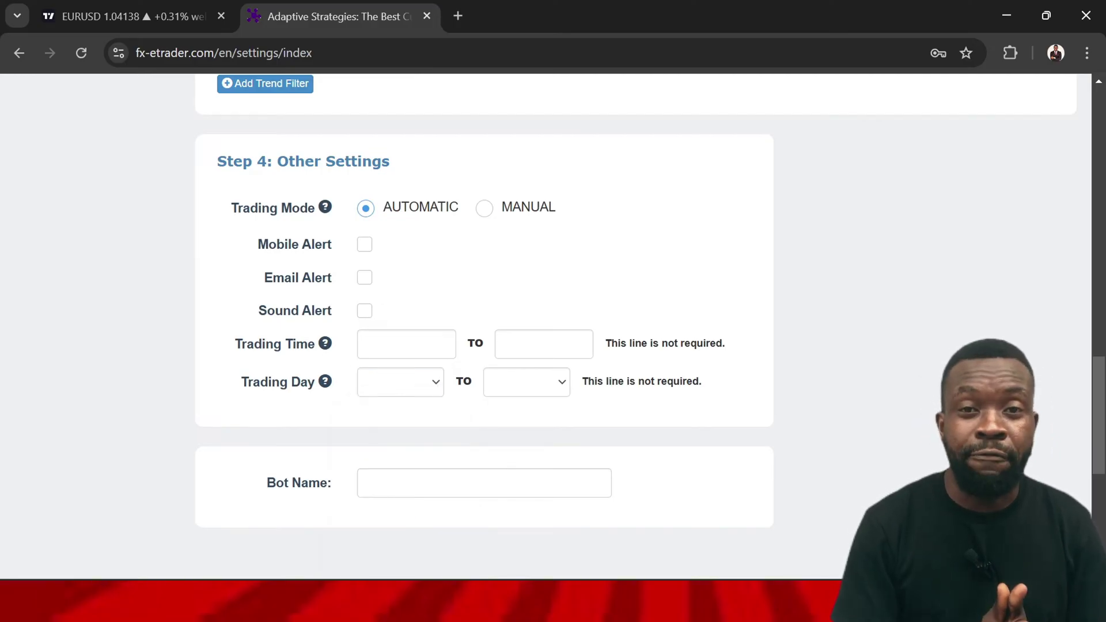
- Set the bot's trading time to run from 9:0 to 23:0
{"action": "left_click", "coordinate": [406, 344]}
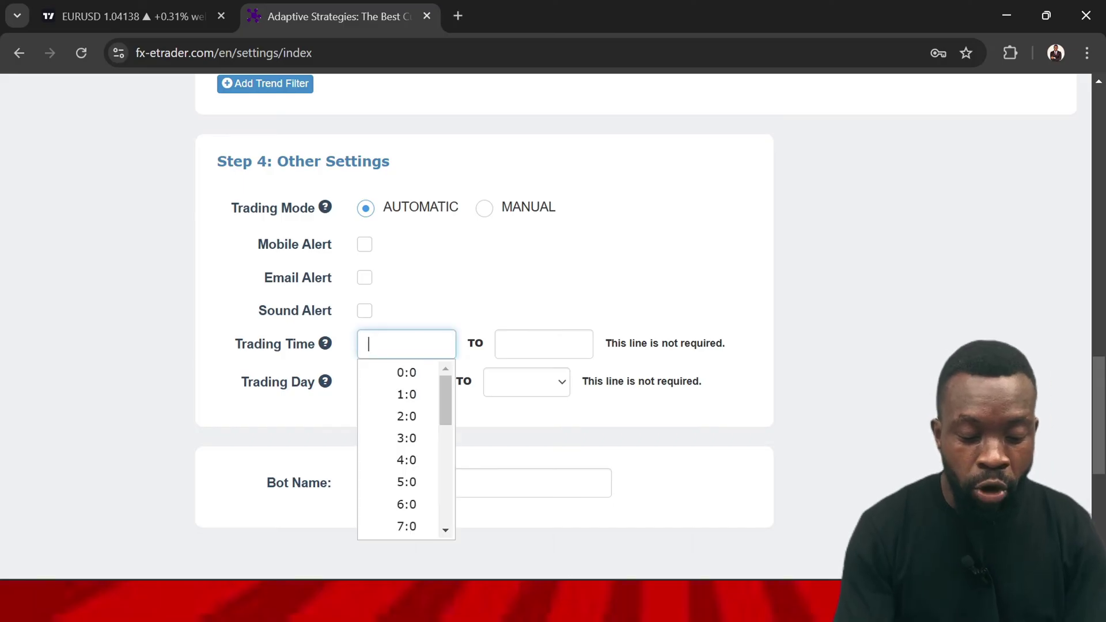
{"action": "left_click_drag", "start_coordinate": [449, 372], "coordinate": [447, 451]}
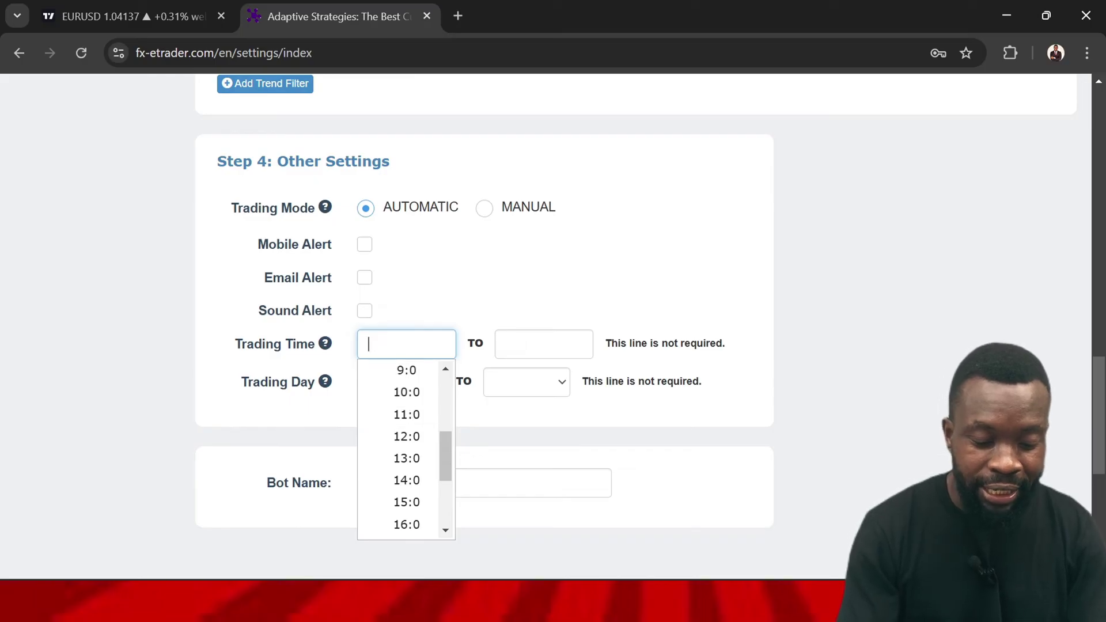
{"action": "left_click", "coordinate": [582, 348]}
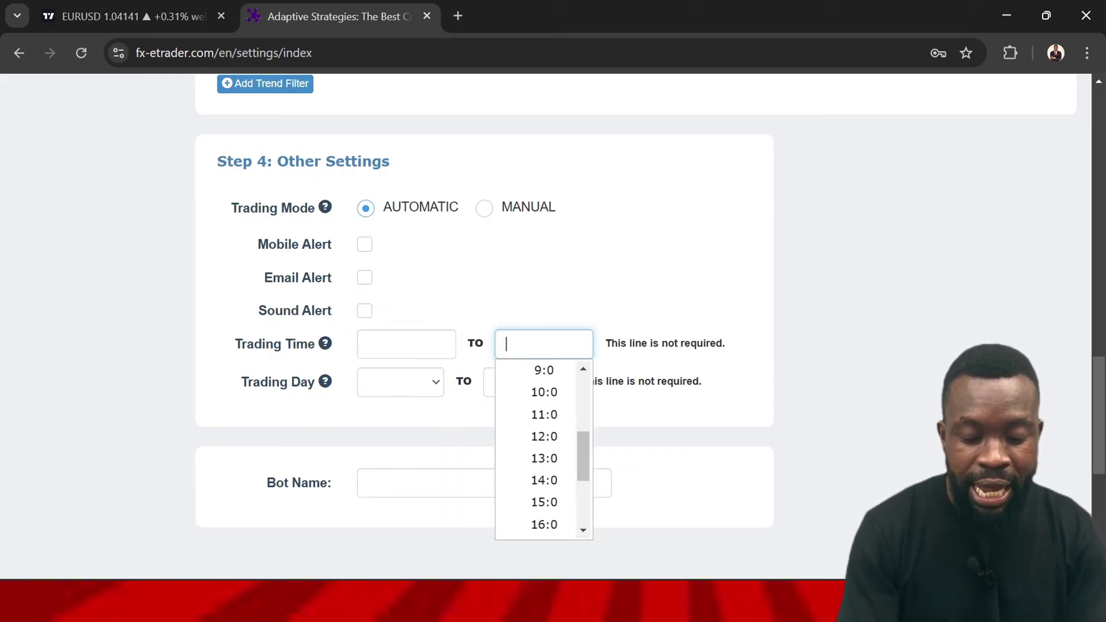
{"action": "left_click_drag", "start_coordinate": [580, 455], "coordinate": [580, 503]}
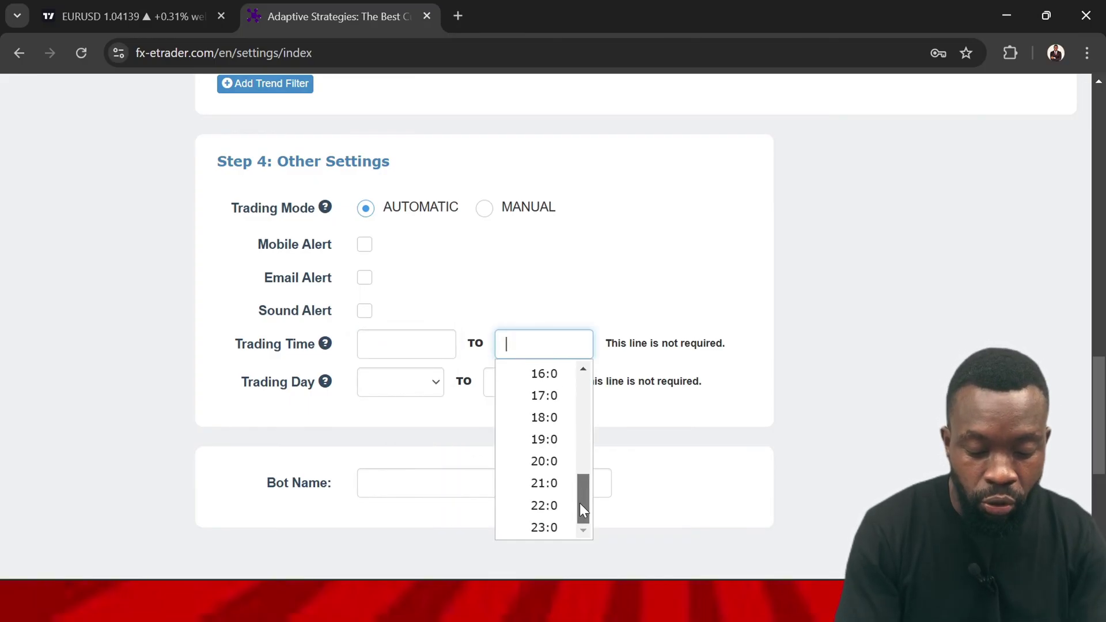
{"action": "left_click", "coordinate": [544, 525]}
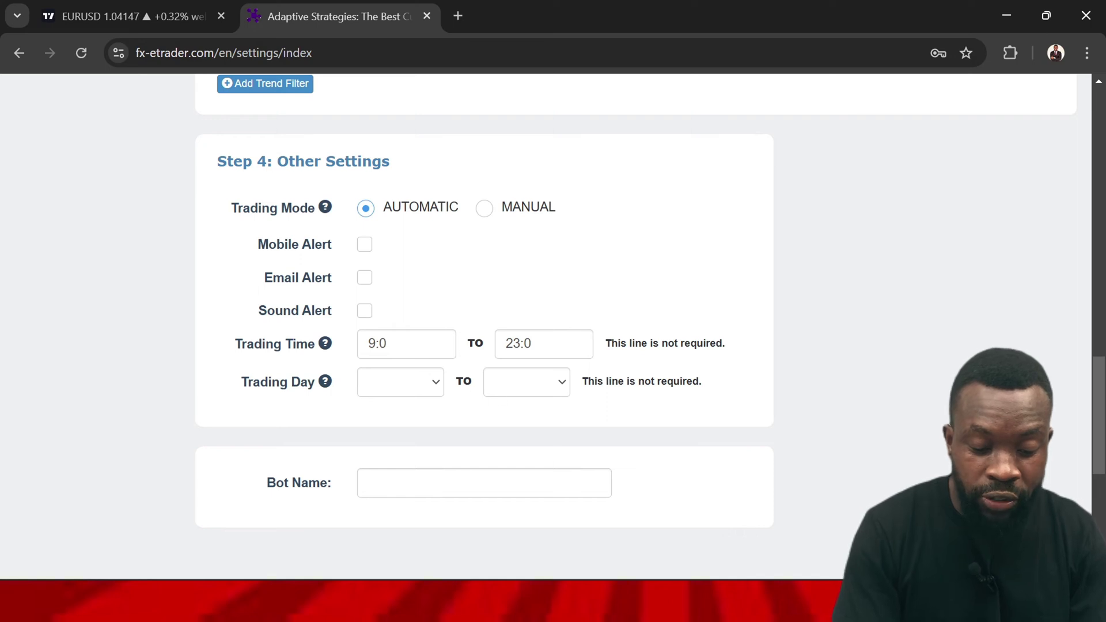
- Set the bot's trading days to run from Tuesday to Friday
{"action": "left_click", "coordinate": [434, 383]}
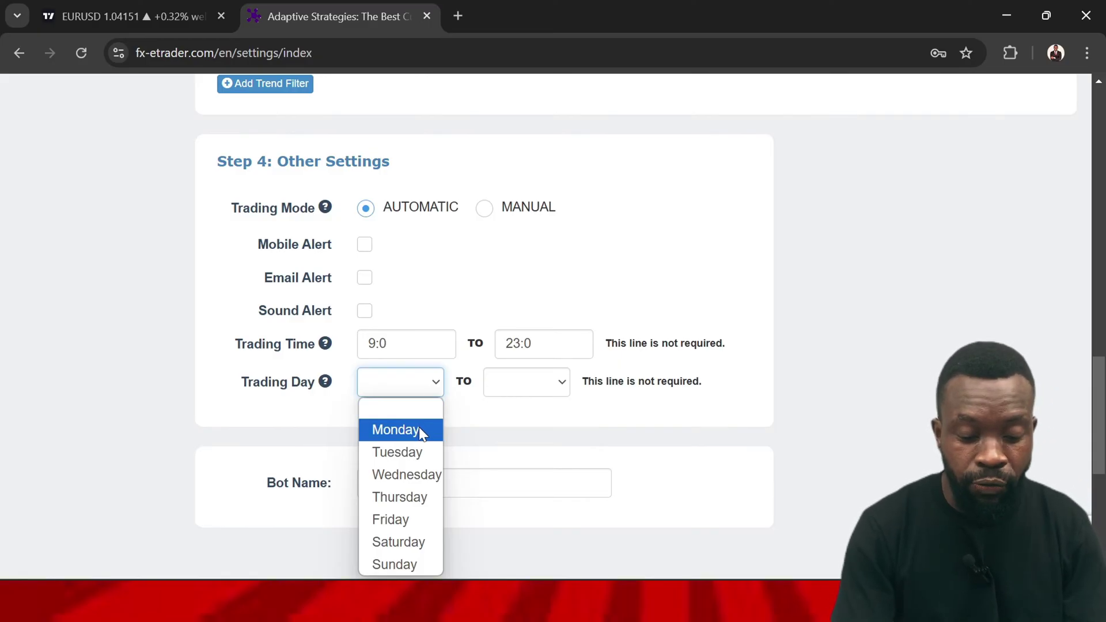
{"action": "key", "text": "Escape"}
{"action": "key", "text": "Down"}
{"action": "key", "text": "Down"}
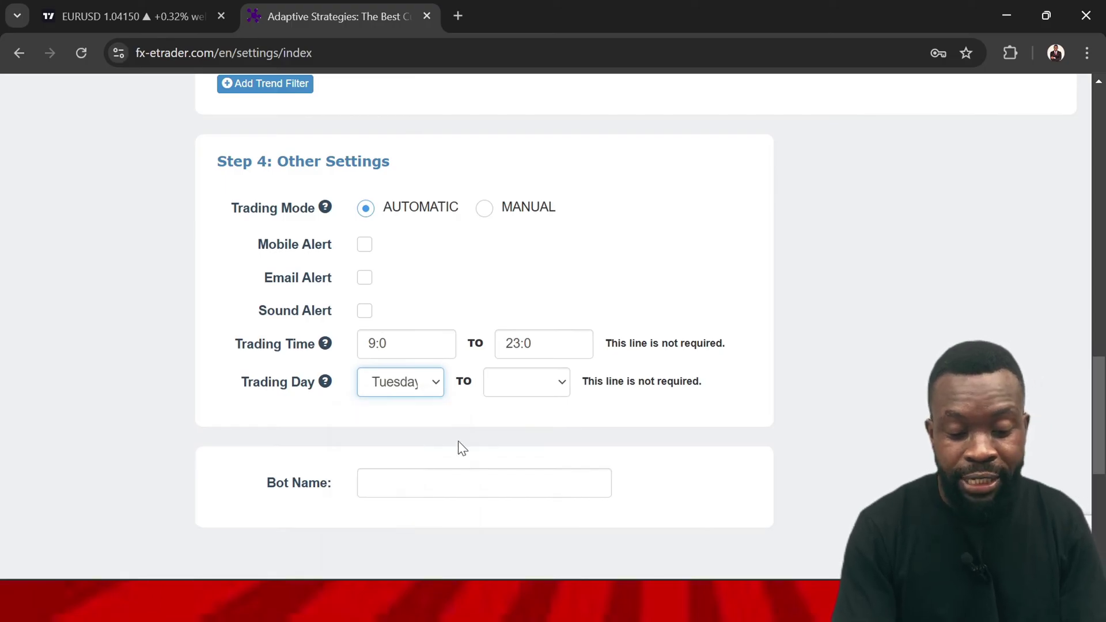
{"action": "left_click", "coordinate": [566, 382]}
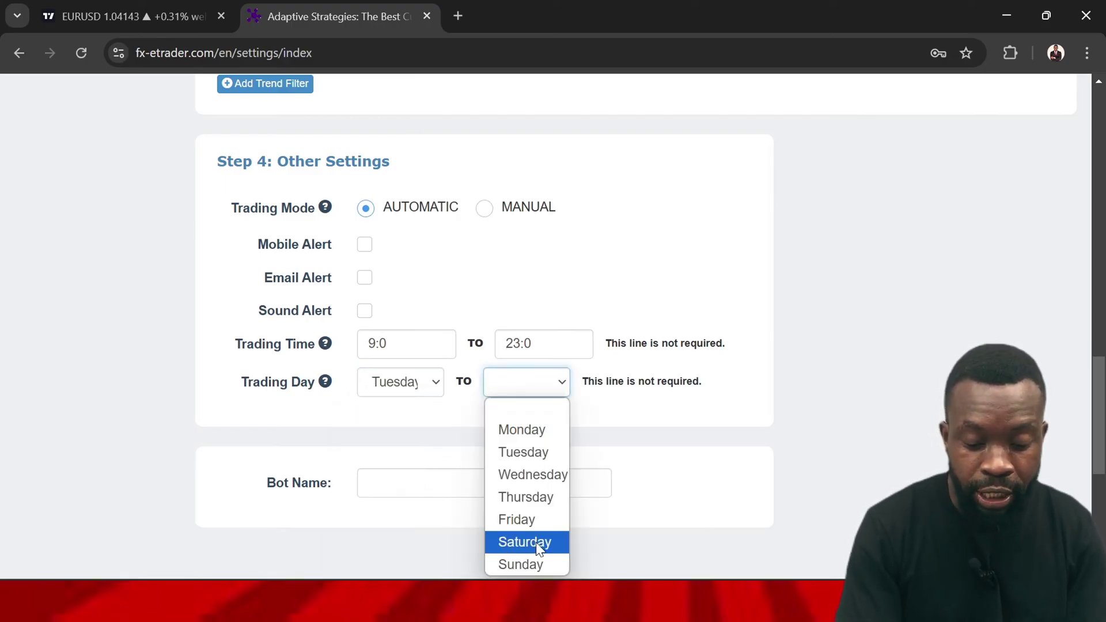
{"action": "left_click", "coordinate": [531, 521]}
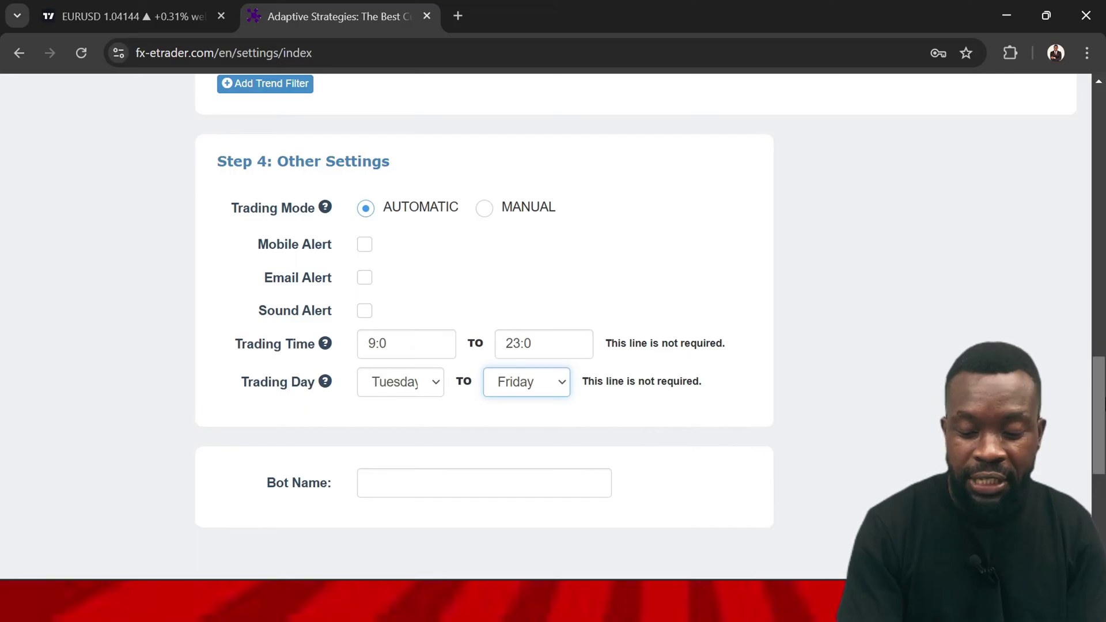
- Name the bot "MOVING Average/Pivot"
{"action": "scroll", "coordinate": [1102, 371], "scroll_direction": "down", "scroll_amount": 4}
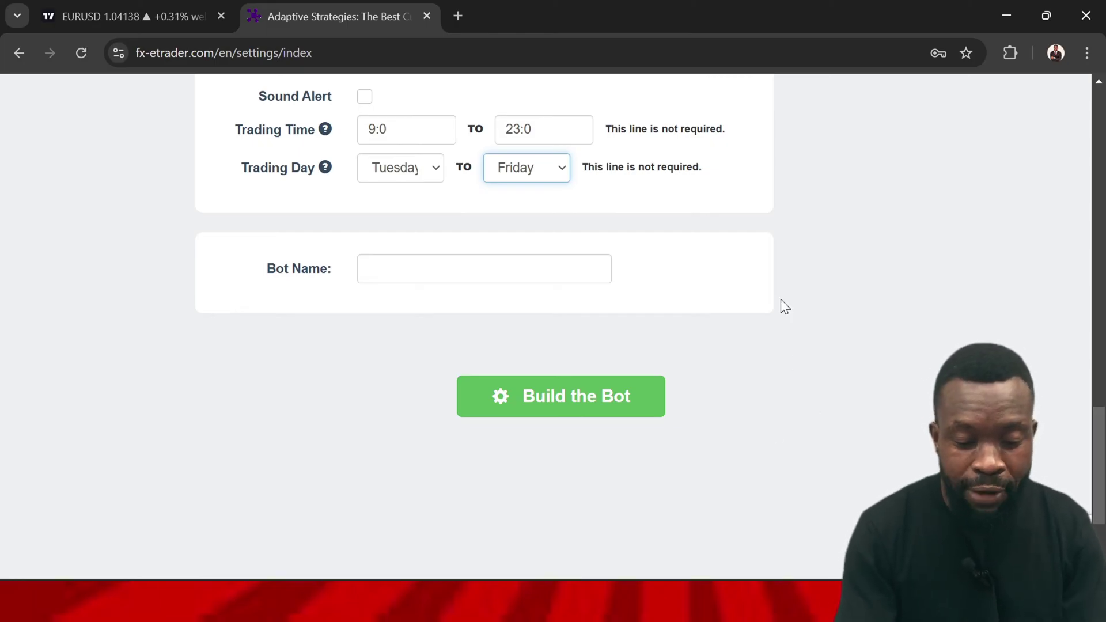
{"action": "left_click", "coordinate": [369, 268]}
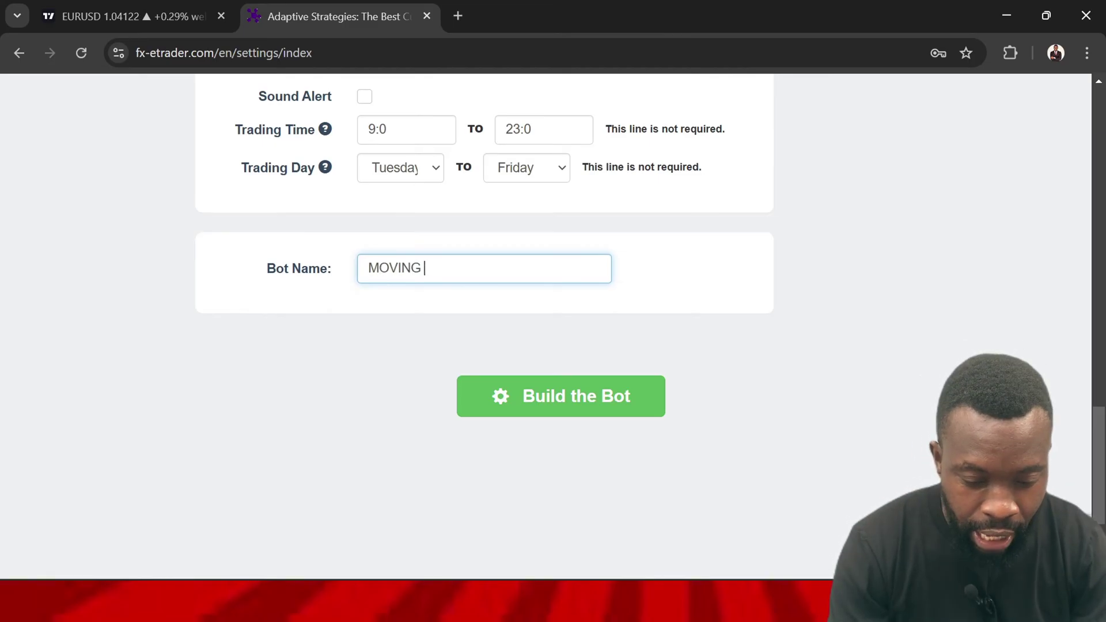
{"action": "type", "text": "Average/Pivot"}
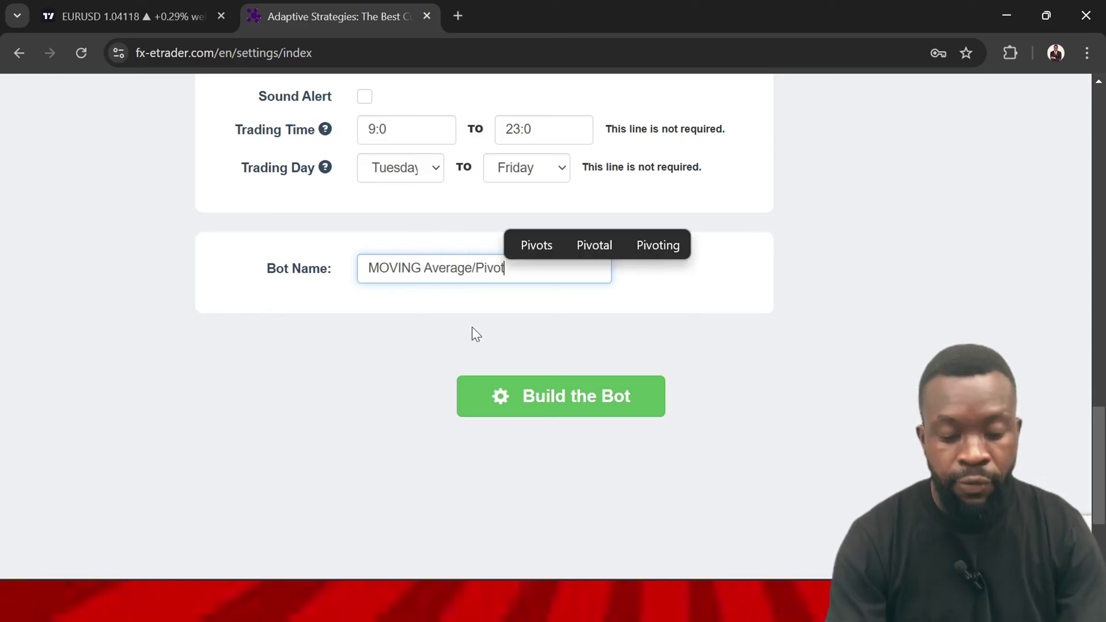
{"action": "left_click", "coordinate": [535, 342]}
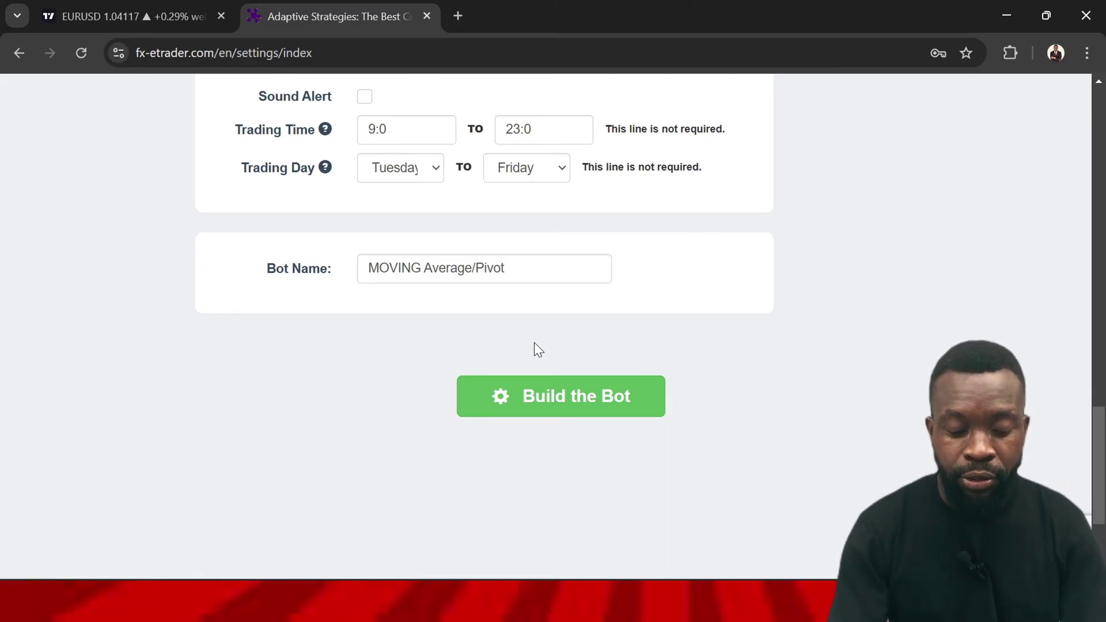
- Build the bot, logging in with the prefilled account credentials, and download the file of MOVING Average/Pivot from the bots list
{"action": "left_click", "coordinate": [573, 404]}
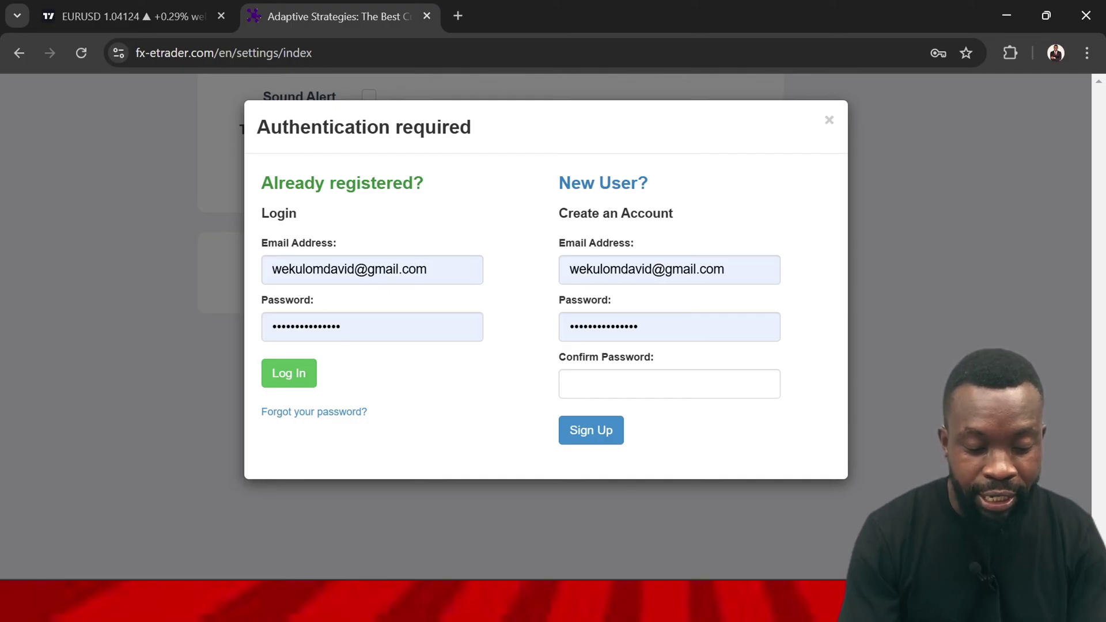
{"action": "left_click", "coordinate": [303, 373]}
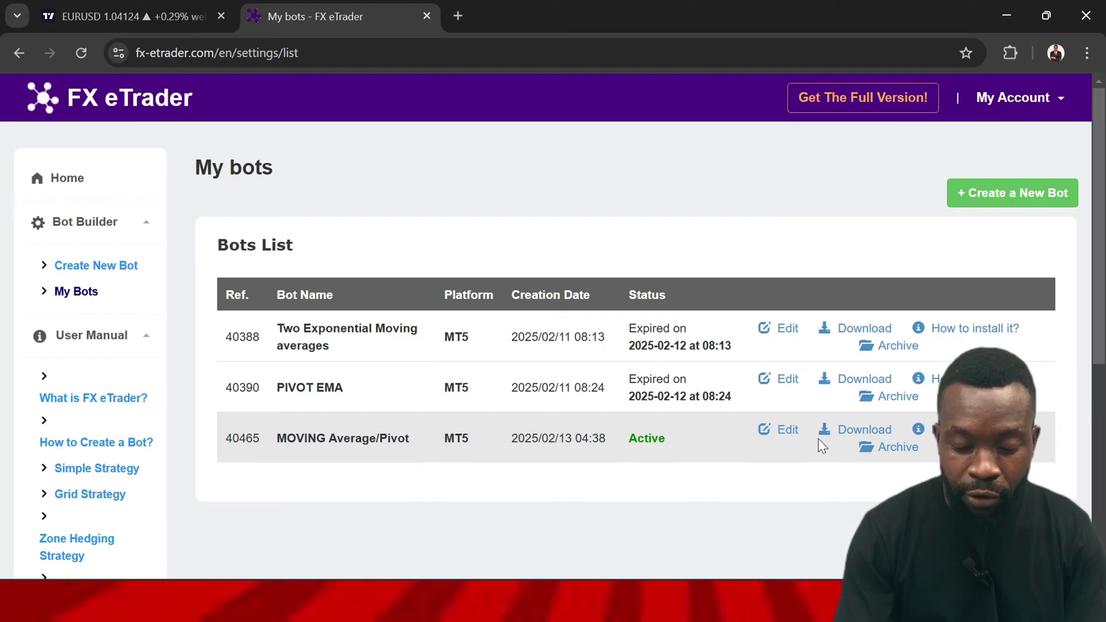
{"action": "left_click", "coordinate": [837, 436]}
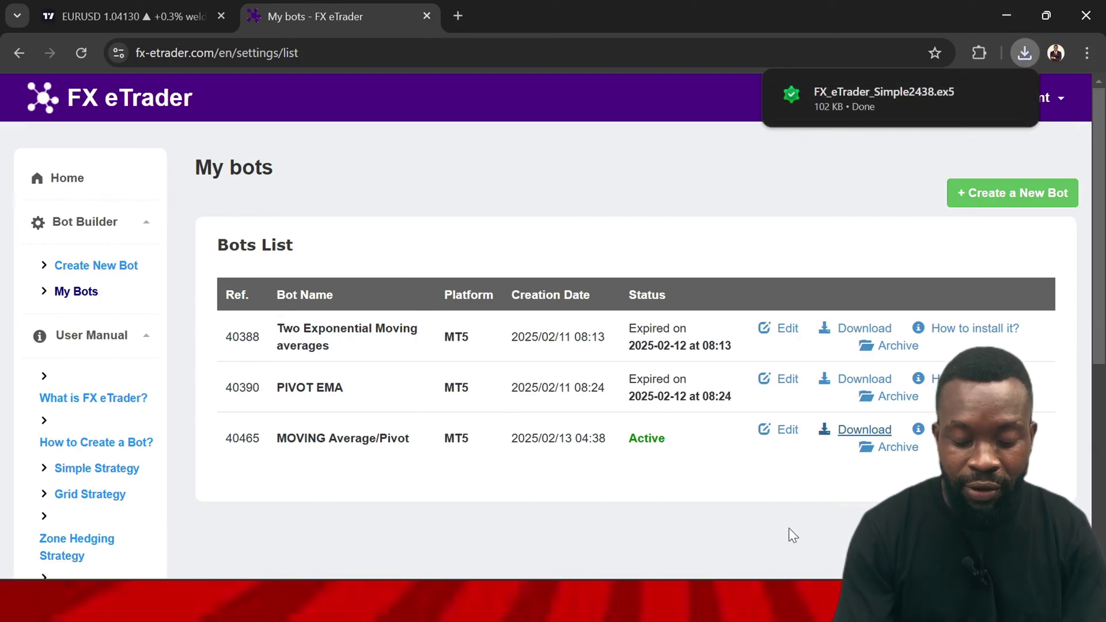
- Switch to MetaTrader 5 and attach the FX_eTrader_Simple2824 expert advisor to the GBPCHF daily chart with algo trading allowed
{"action": "key", "text": "alt+Tab"}
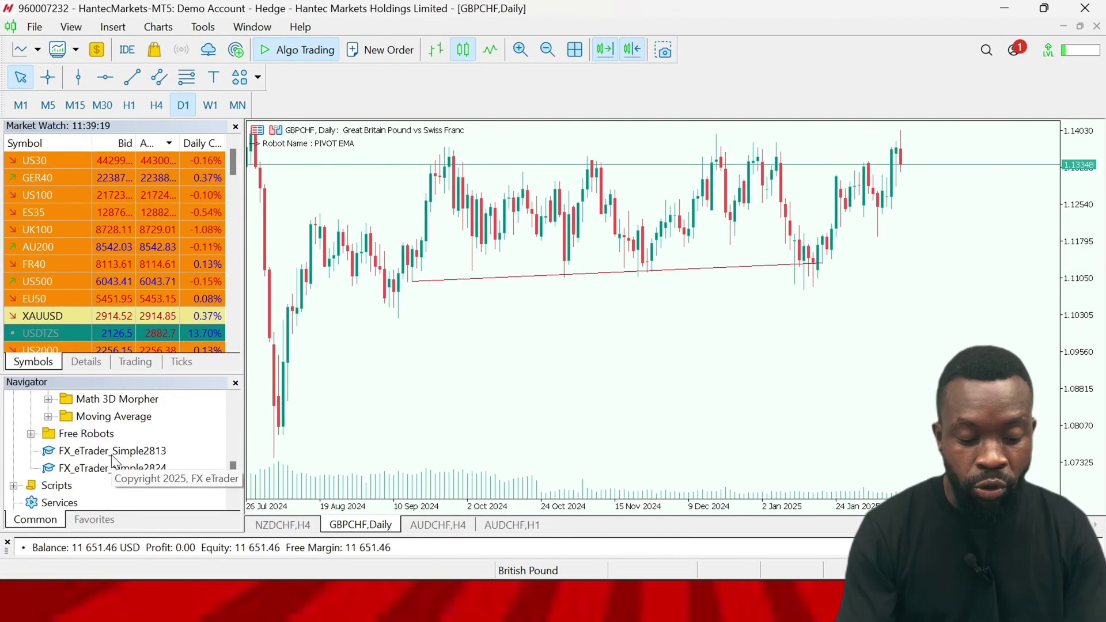
{"action": "scroll", "coordinate": [226, 459], "scroll_direction": "down", "scroll_amount": 1}
{"action": "scroll", "coordinate": [234, 469], "scroll_direction": "up", "scroll_amount": 2}
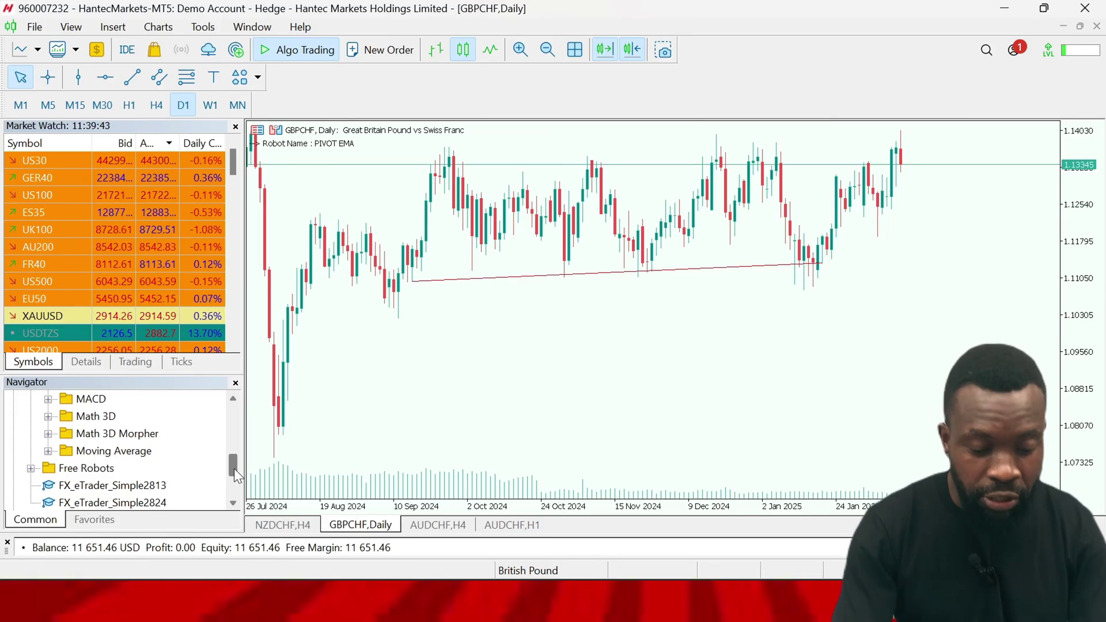
{"action": "left_click_drag", "start_coordinate": [234, 468], "coordinate": [235, 489]}
{"action": "scroll", "coordinate": [220, 489], "scroll_direction": "up", "scroll_amount": 1}
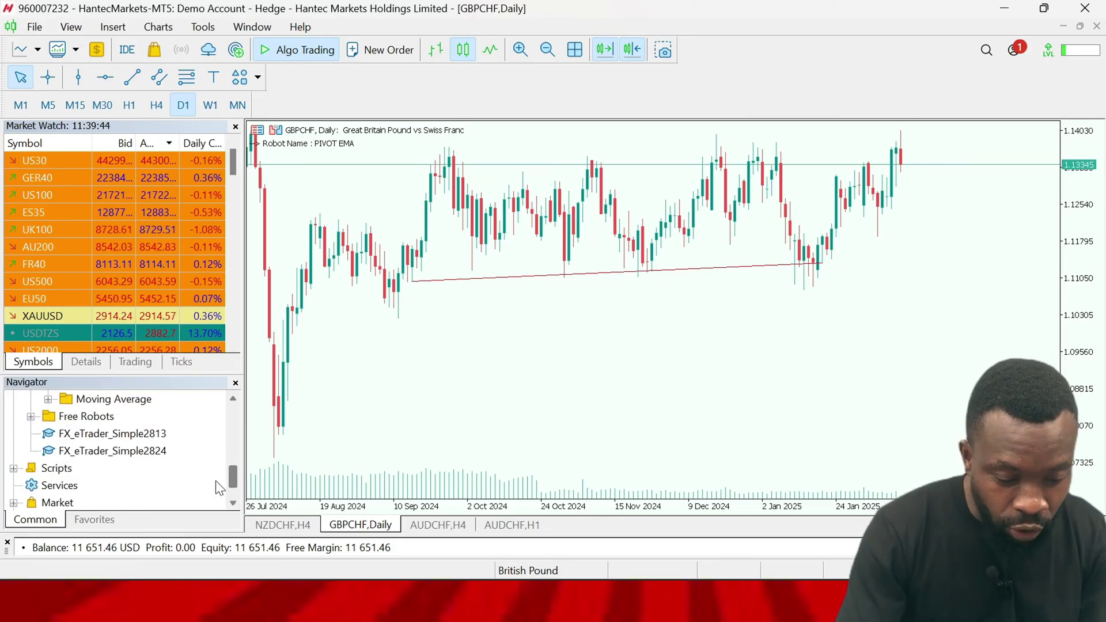
{"action": "double_click", "coordinate": [115, 456]}
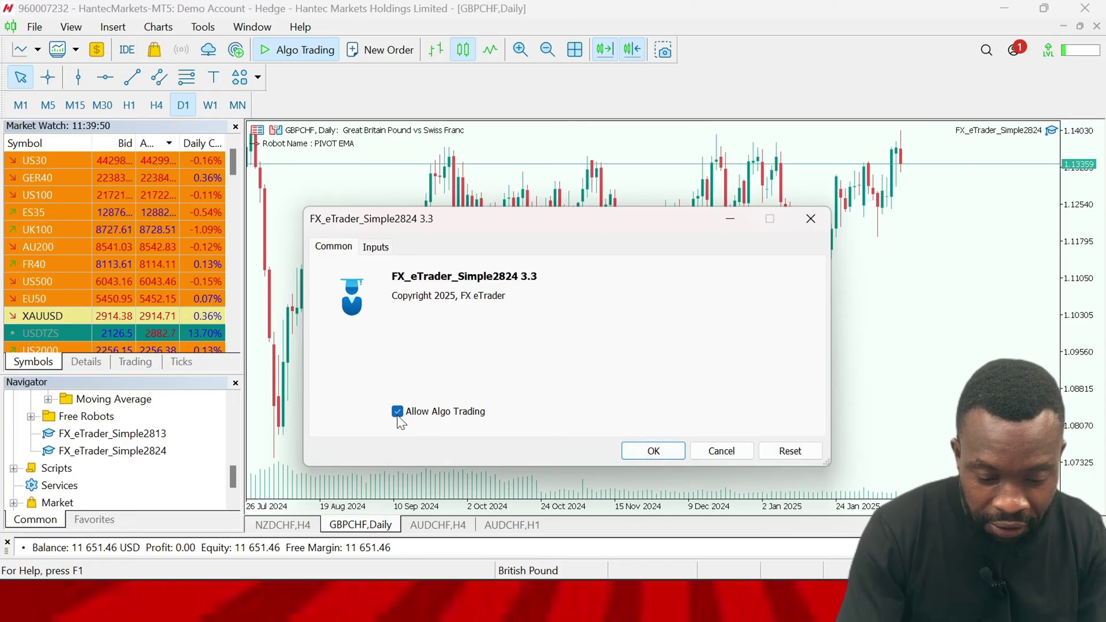
{"action": "left_click", "coordinate": [639, 451]}
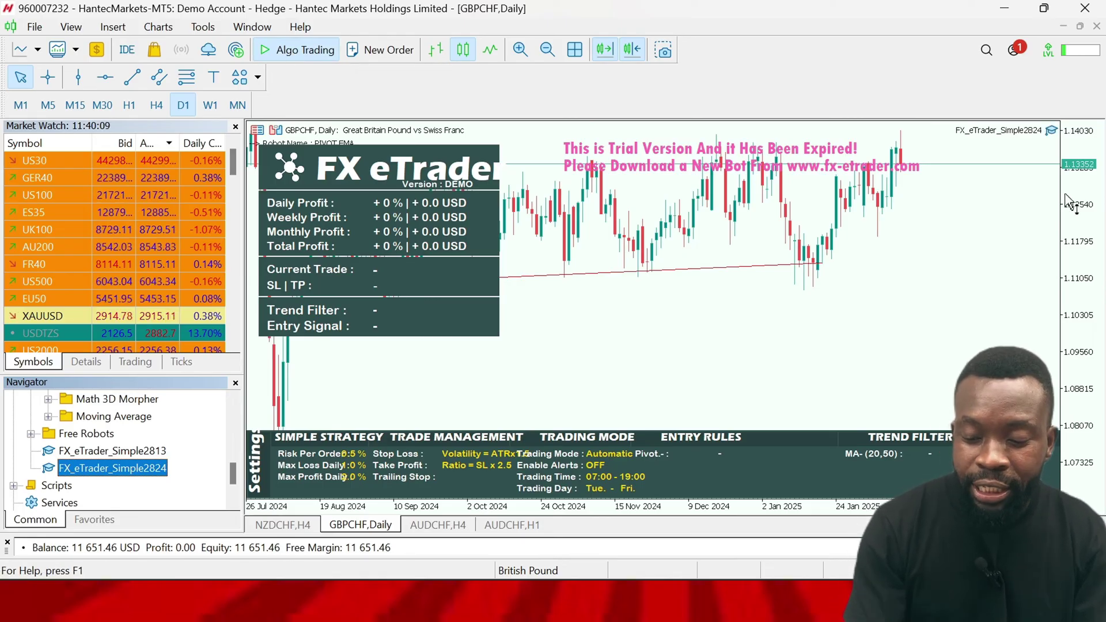
- Compress the chart's price scale and attach FX_eTrader_Simple2813 to the GBPCHF daily chart in place of FX_eTrader_Simple2824
{"action": "left_click_drag", "start_coordinate": [1078, 231], "coordinate": [1062, 248]}
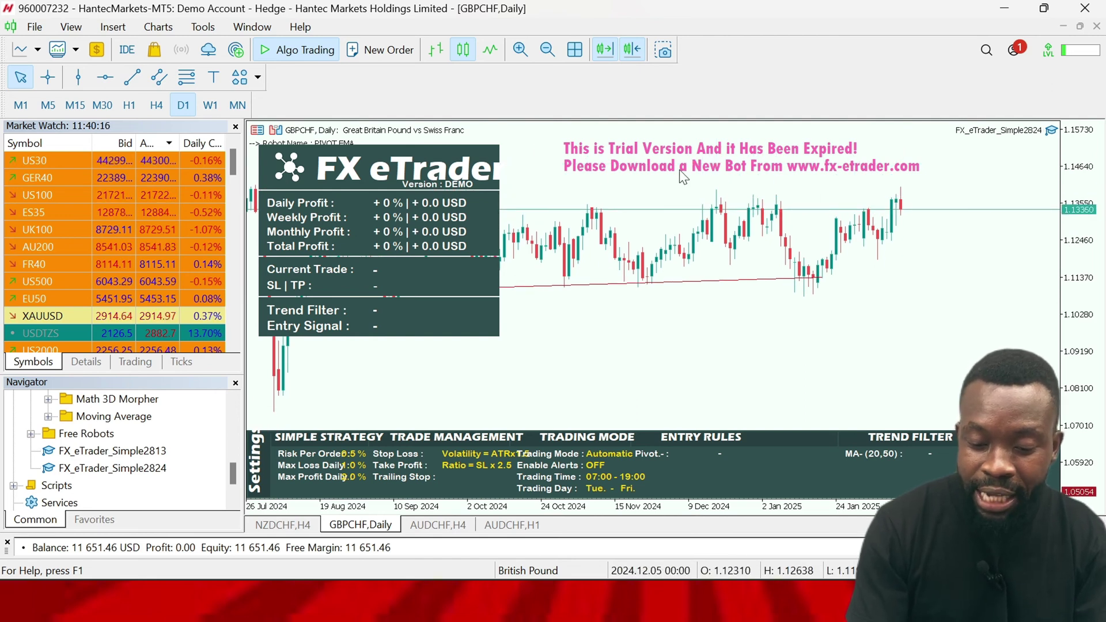
{"action": "scroll", "coordinate": [116, 449], "scroll_direction": "down", "scroll_amount": 2}
{"action": "left_click_drag", "start_coordinate": [113, 416], "coordinate": [737, 354]}
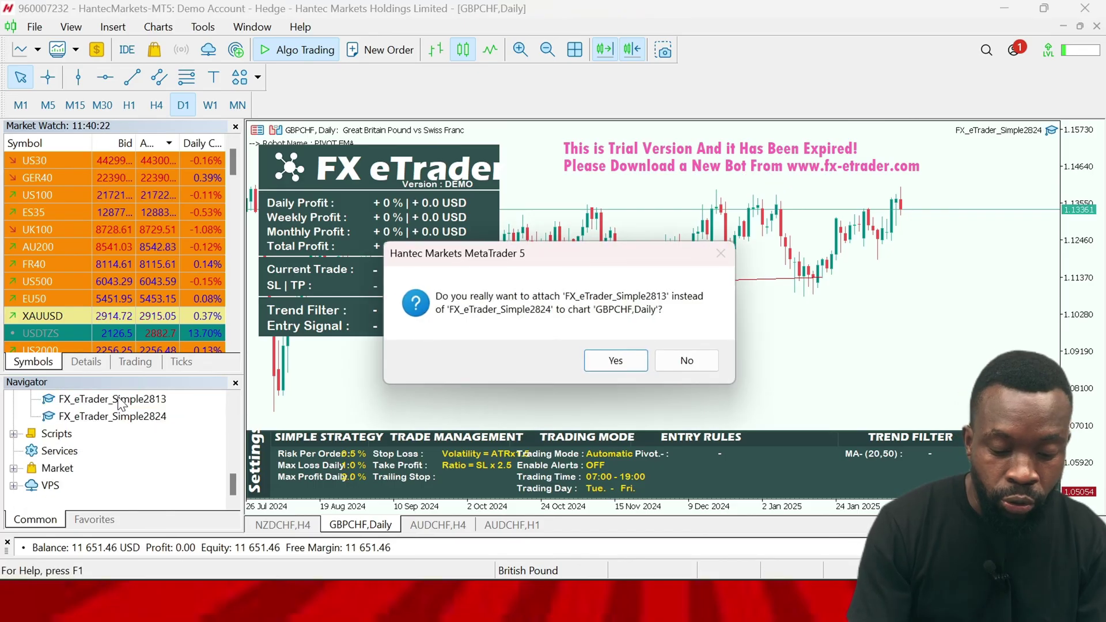
{"action": "key", "text": "Return"}
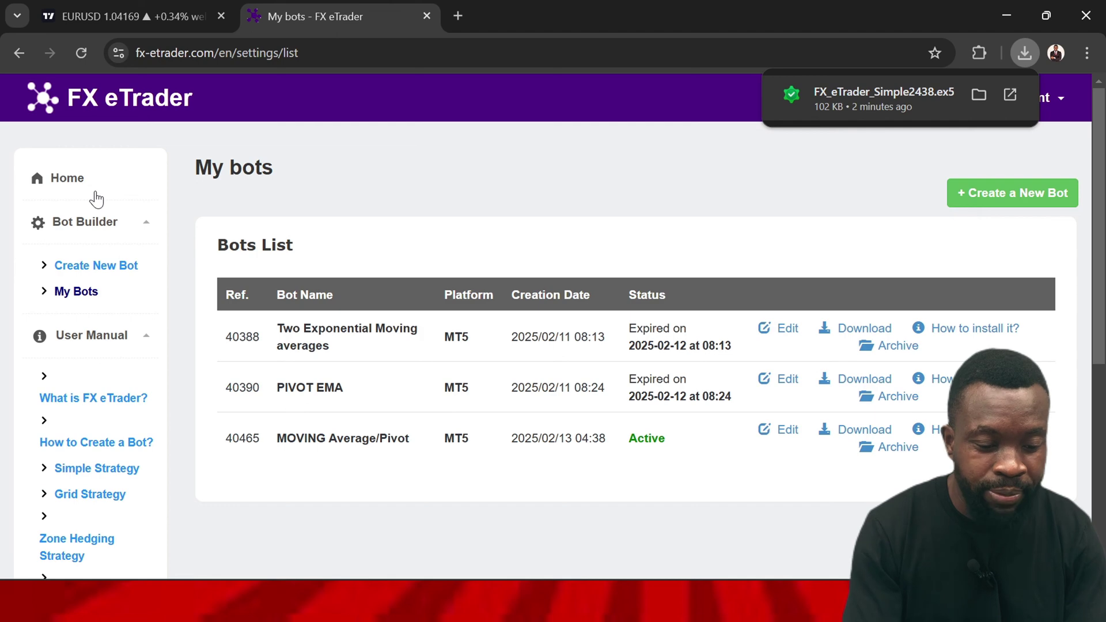
- Visit the FX eTrader home page in the browser and reopen the My Bots list to examine the bots and user manual topics
{"action": "left_click", "coordinate": [81, 186]}
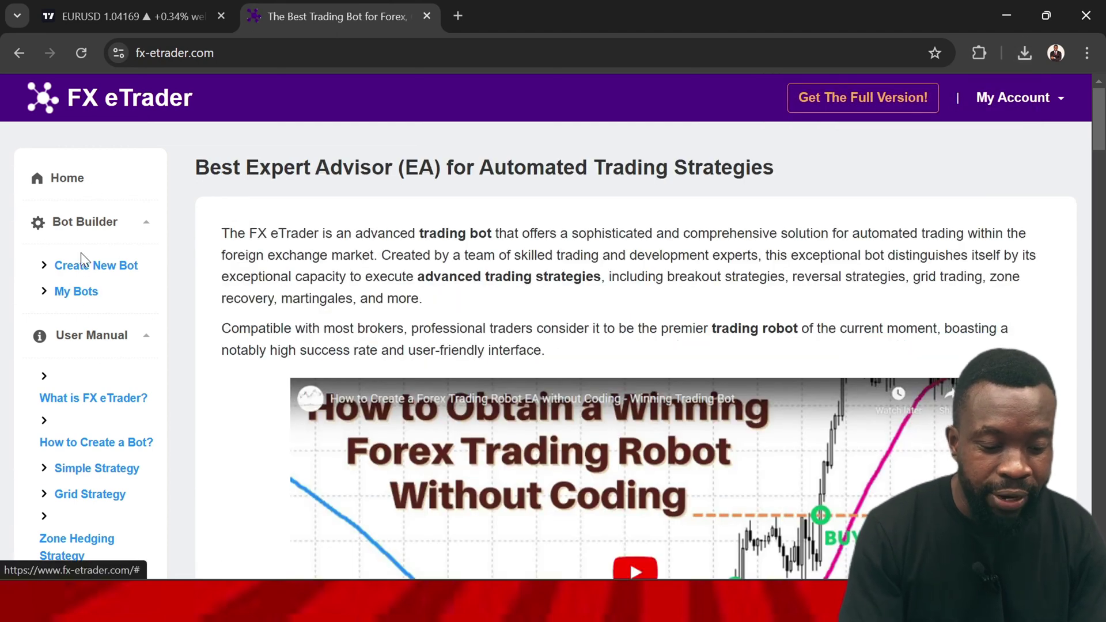
{"action": "left_click", "coordinate": [74, 294]}
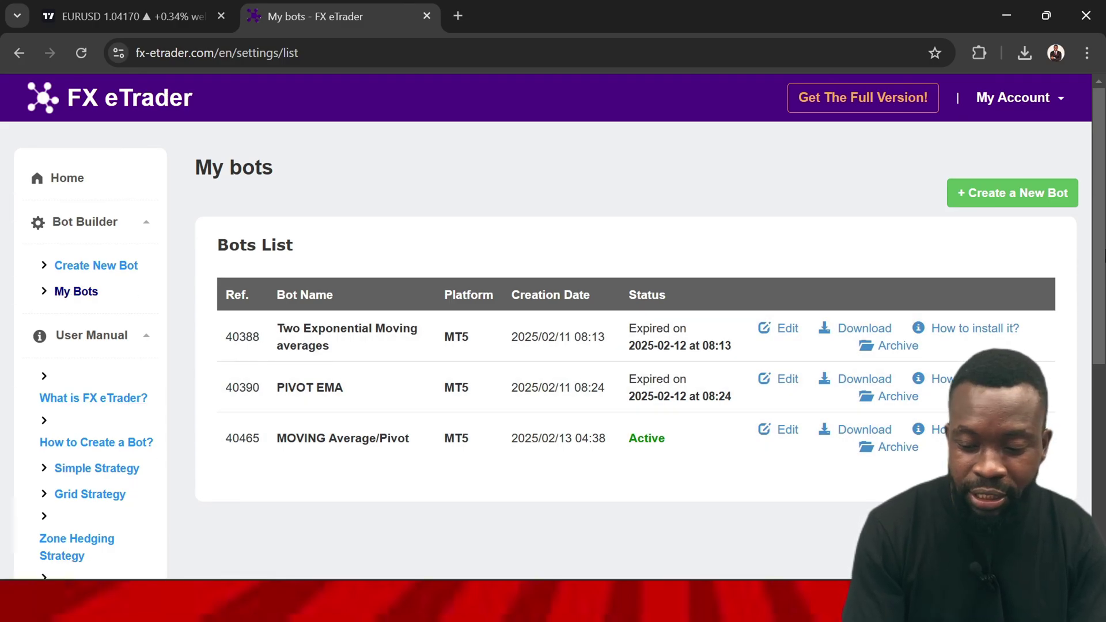
{"action": "left_click_drag", "start_coordinate": [1100, 141], "coordinate": [1101, 292]}
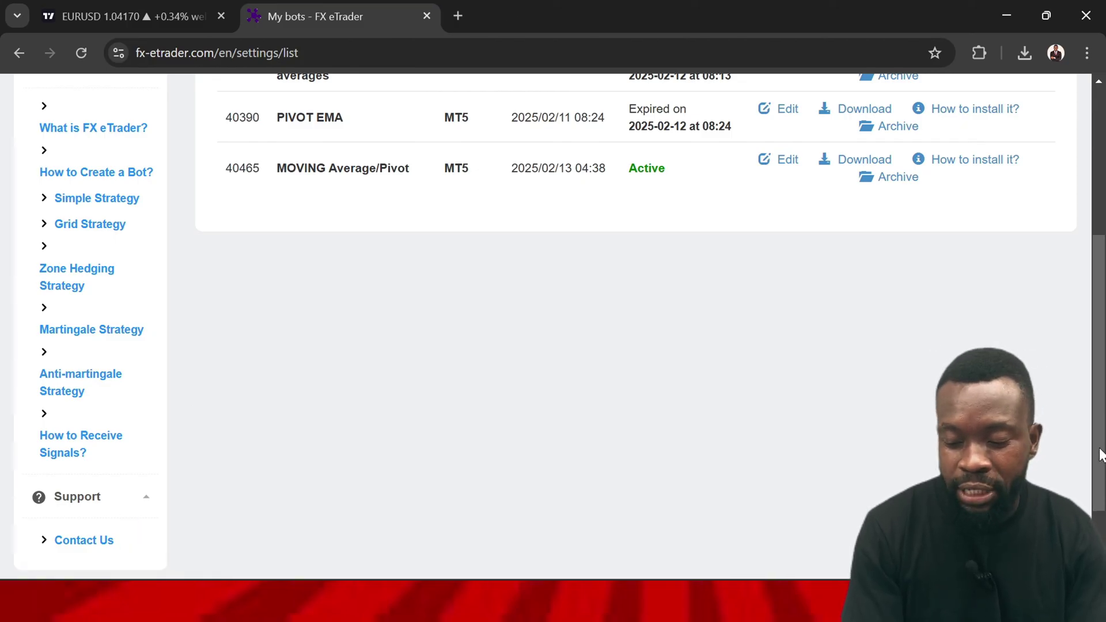
{"action": "left_click_drag", "start_coordinate": [1100, 456], "coordinate": [1099, 333]}
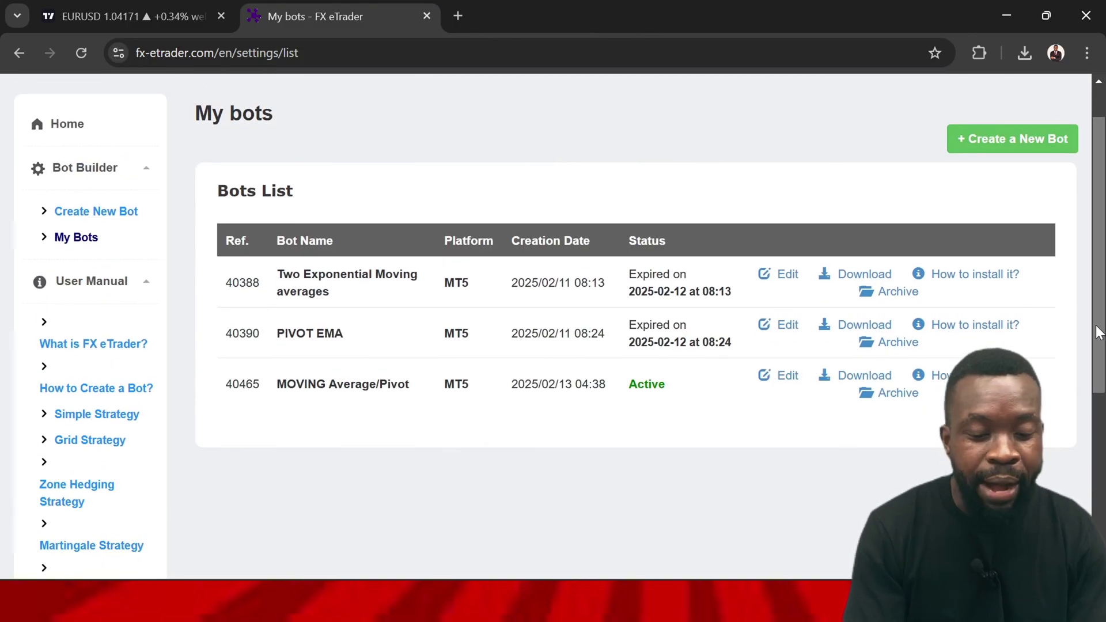